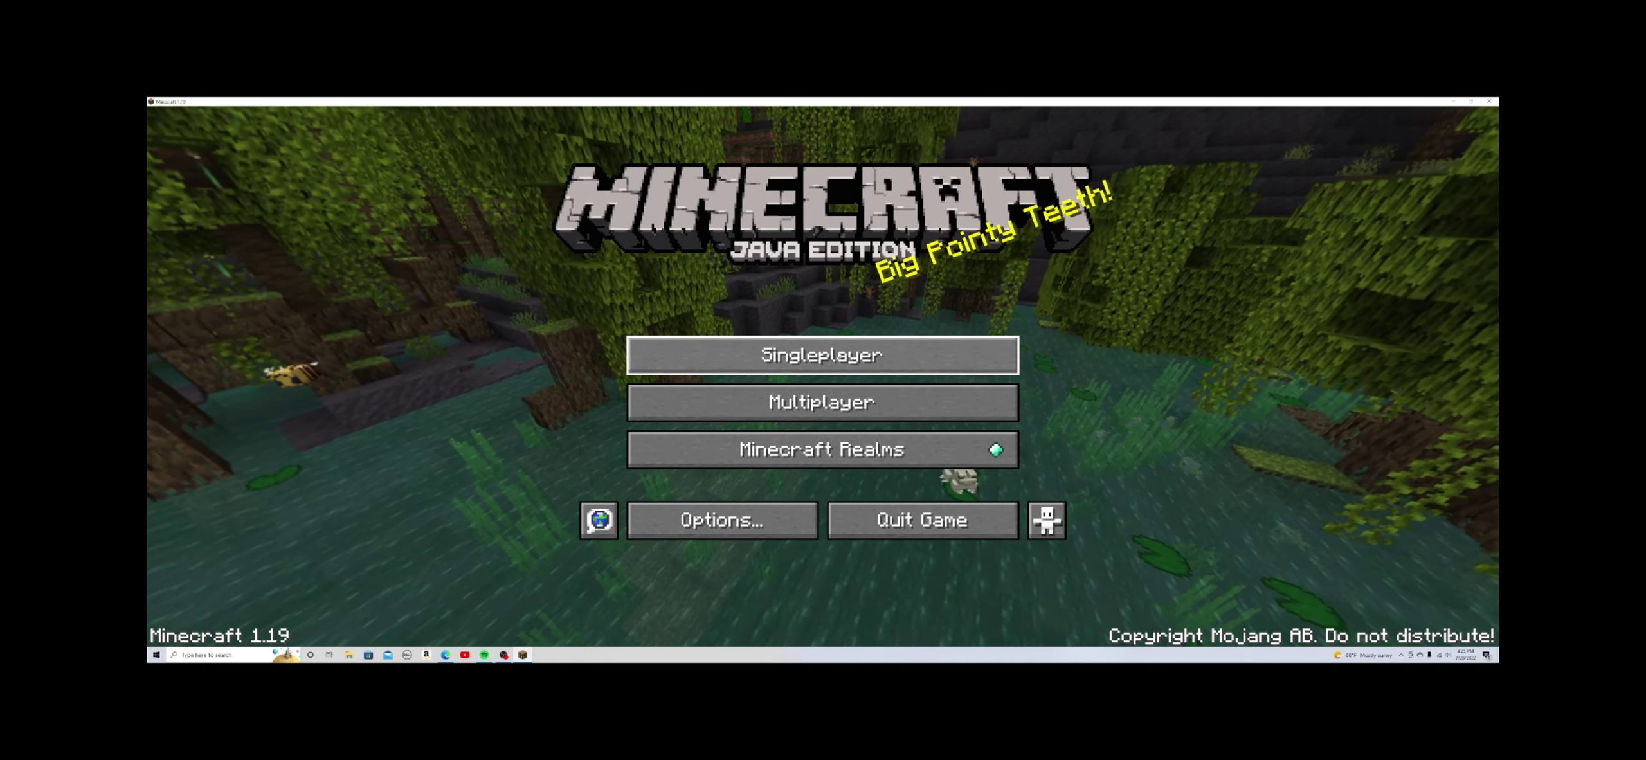
Load the survival world from the Singleplayer list, spawning inside the dirt shelter
left_click(805, 346)
left_click(727, 240)
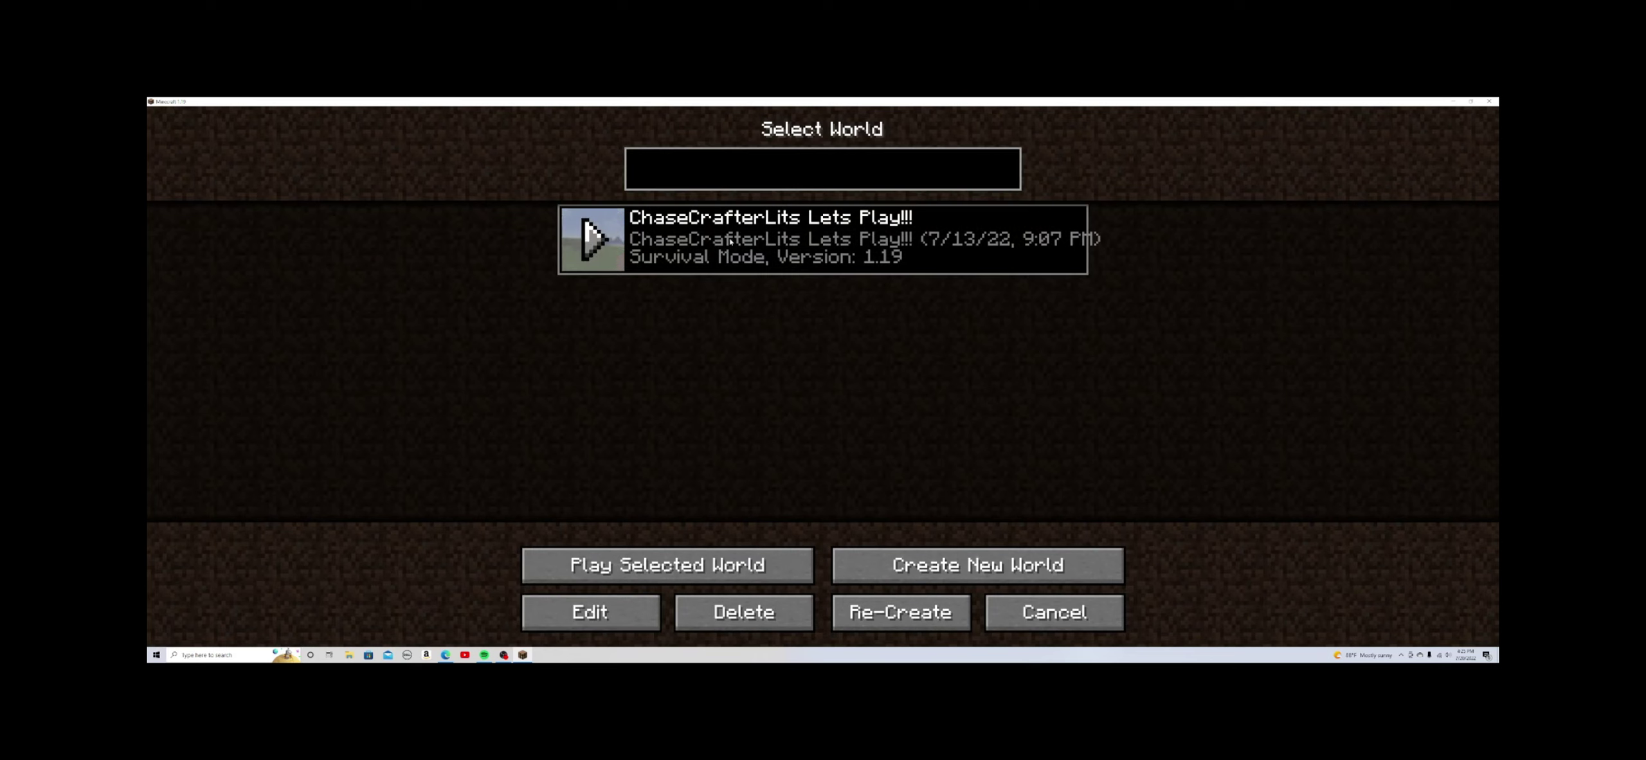
left_click(735, 560)
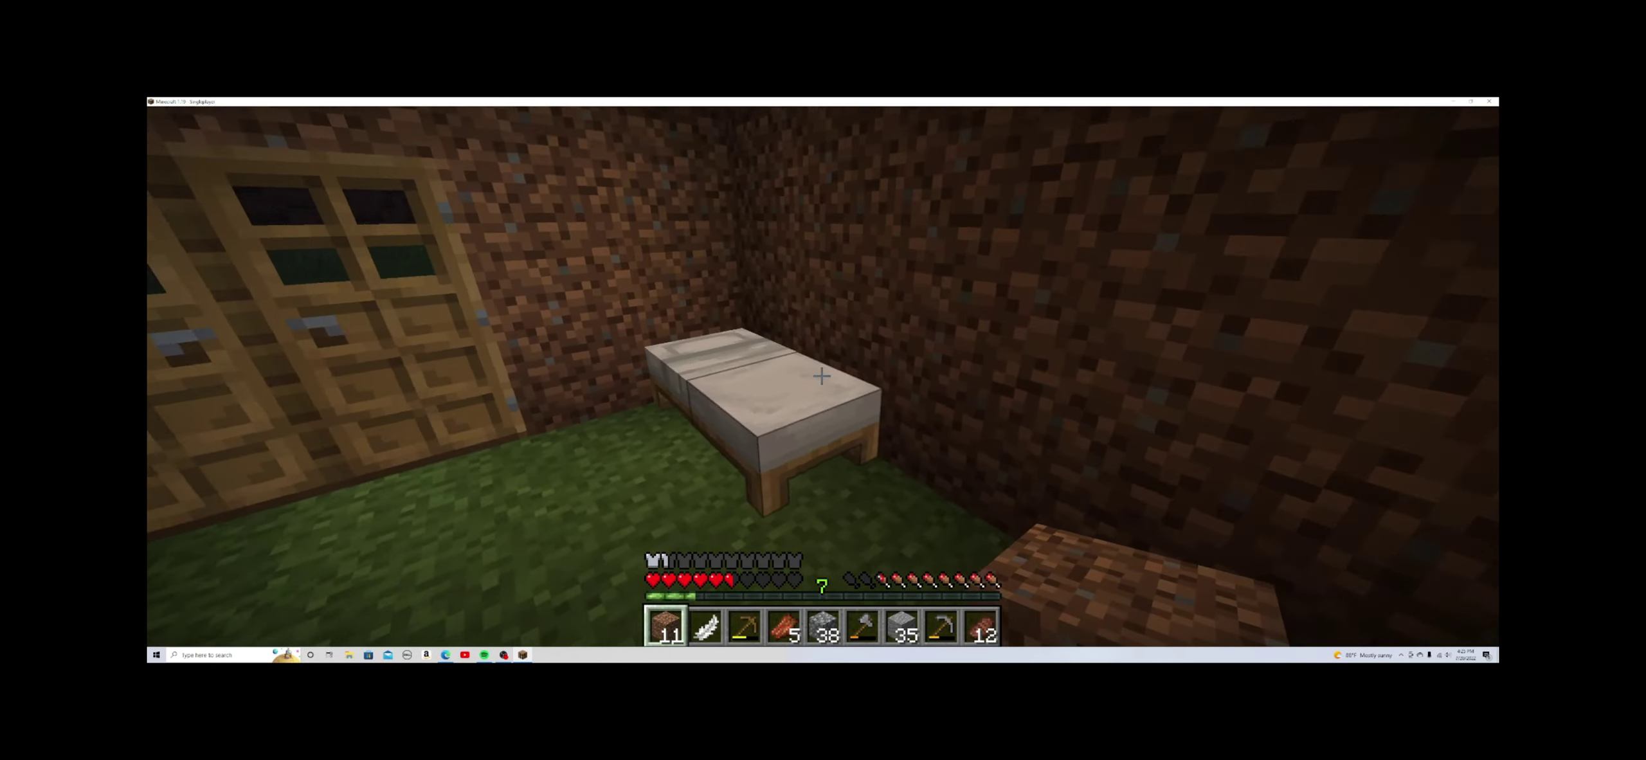
Sleep in the bed through the night
right_click(820, 374)
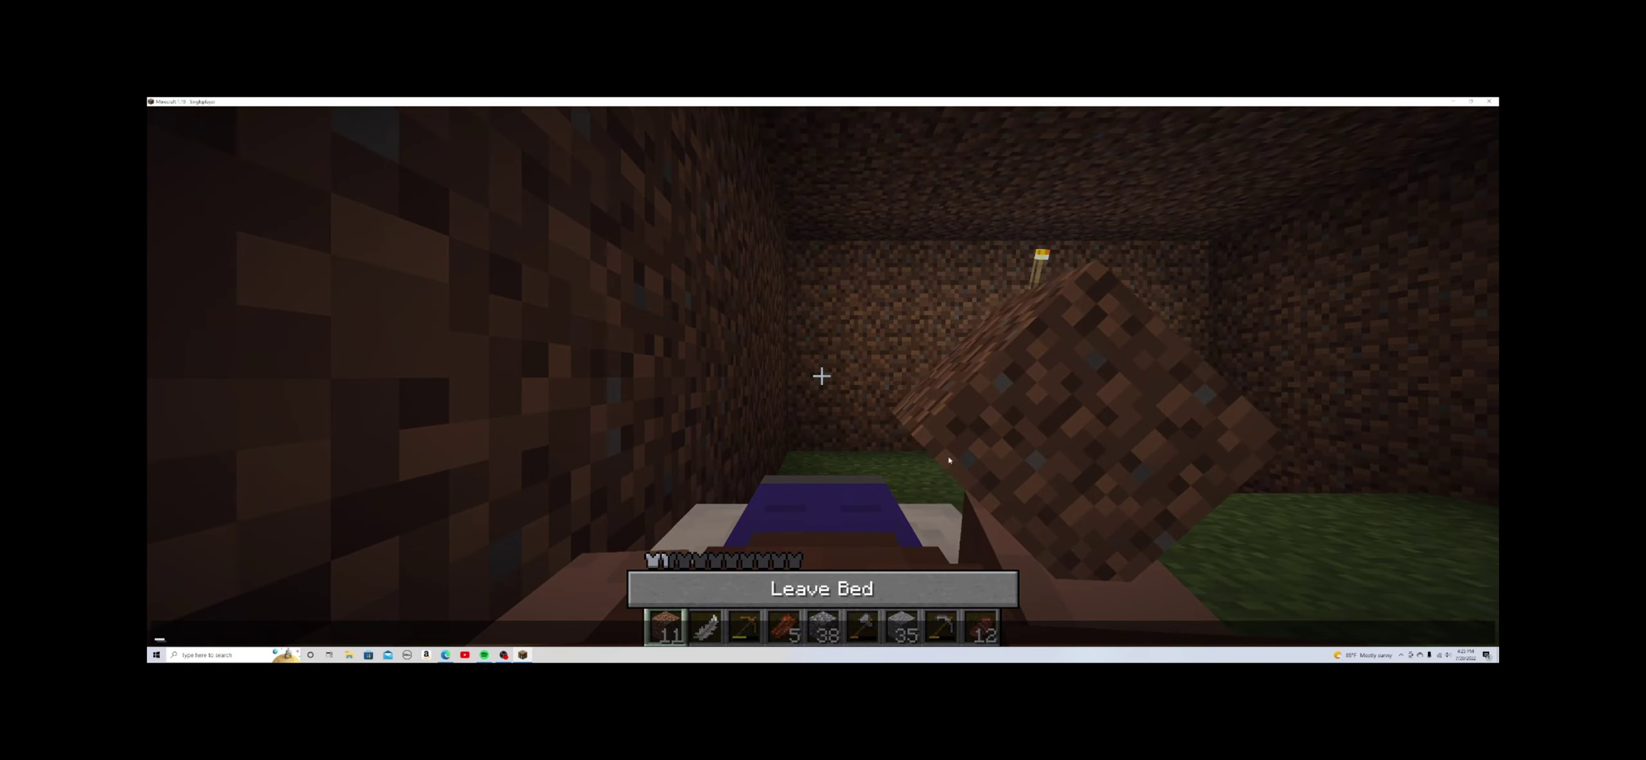
Open the furnace to check the iron ore smelting
right_click(820, 375)
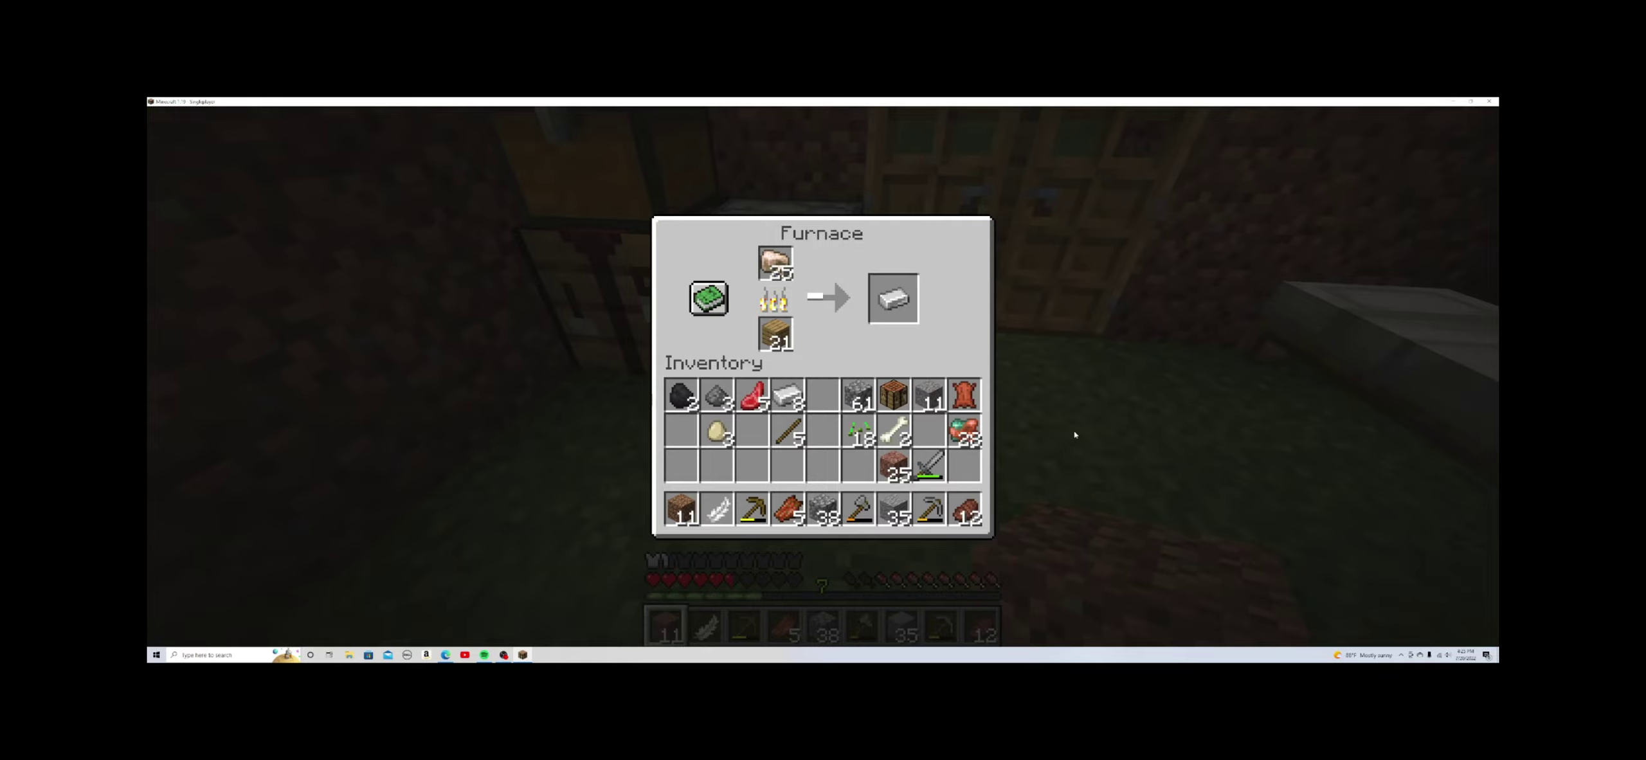
Lay eight iron ingots in the chestplate pattern and stow the crafted iron chestplate
key("Escape")
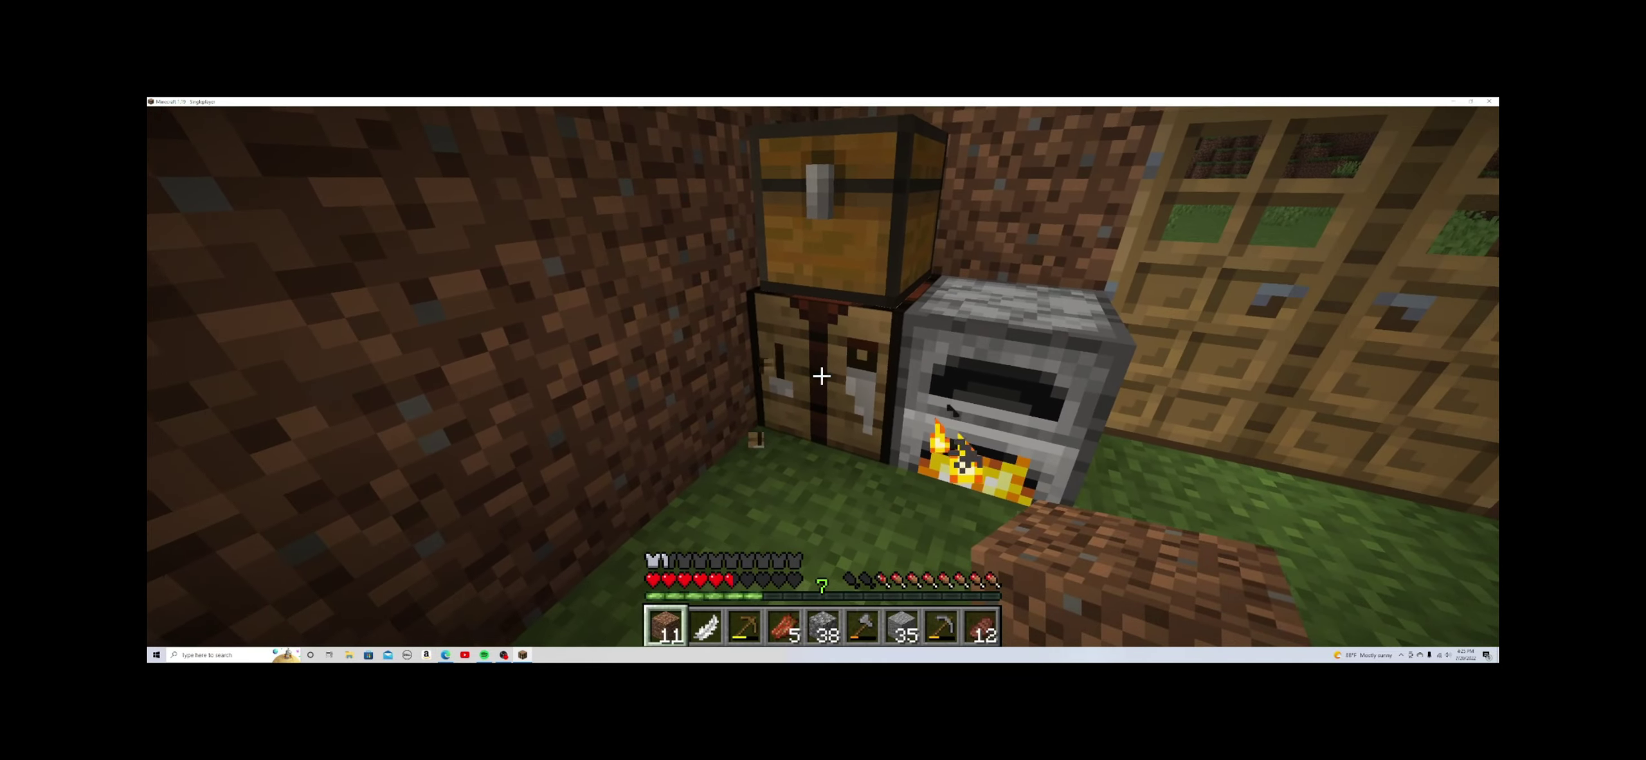
right_click(820, 375)
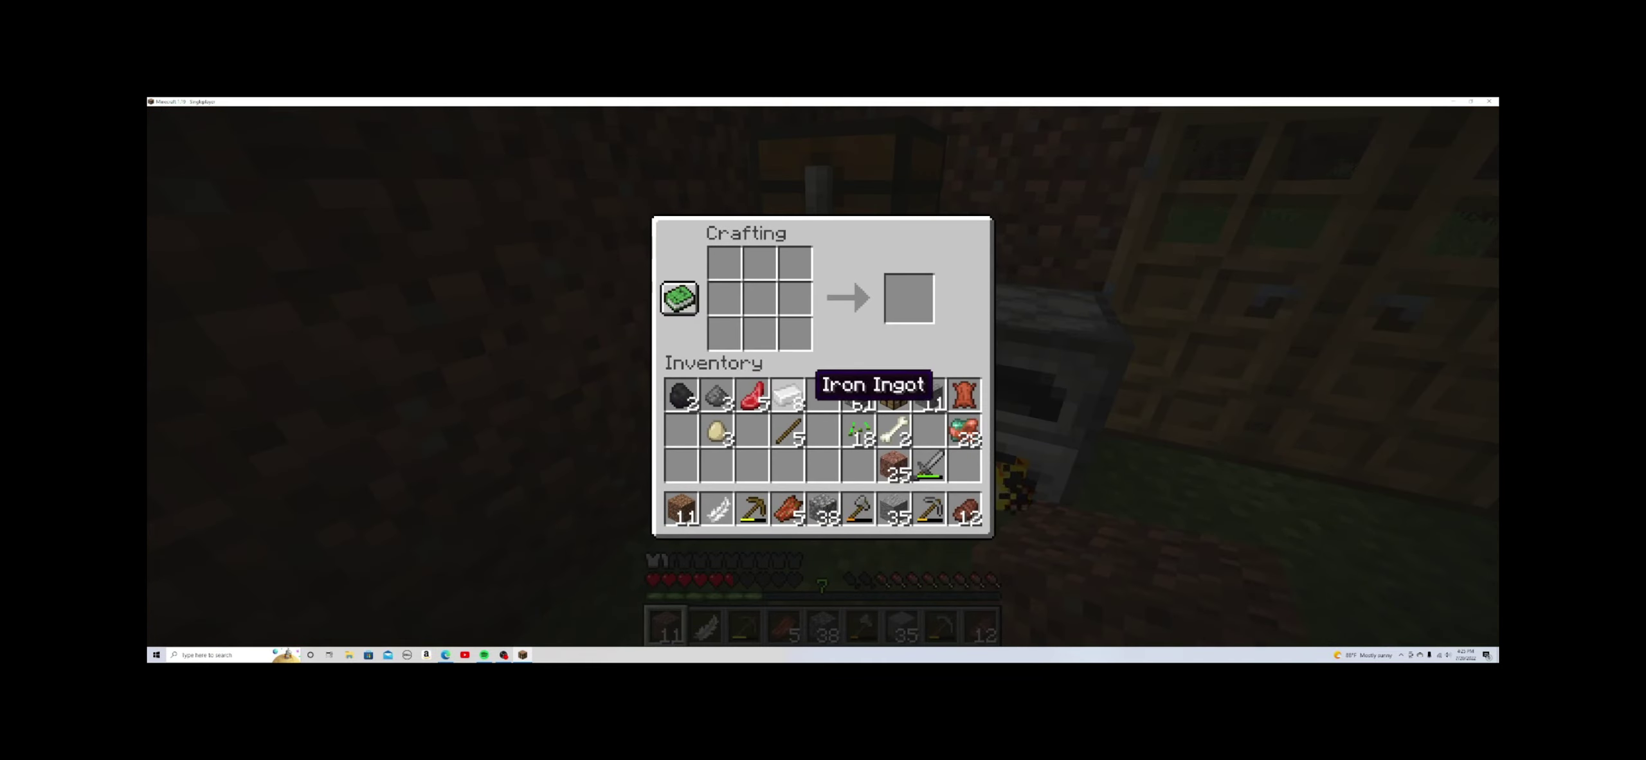
left_click(788, 396)
right_click(759, 297)
right_click(724, 332)
right_click(793, 332)
right_click(793, 297)
right_click(793, 263)
right_click(724, 263)
left_click(909, 298)
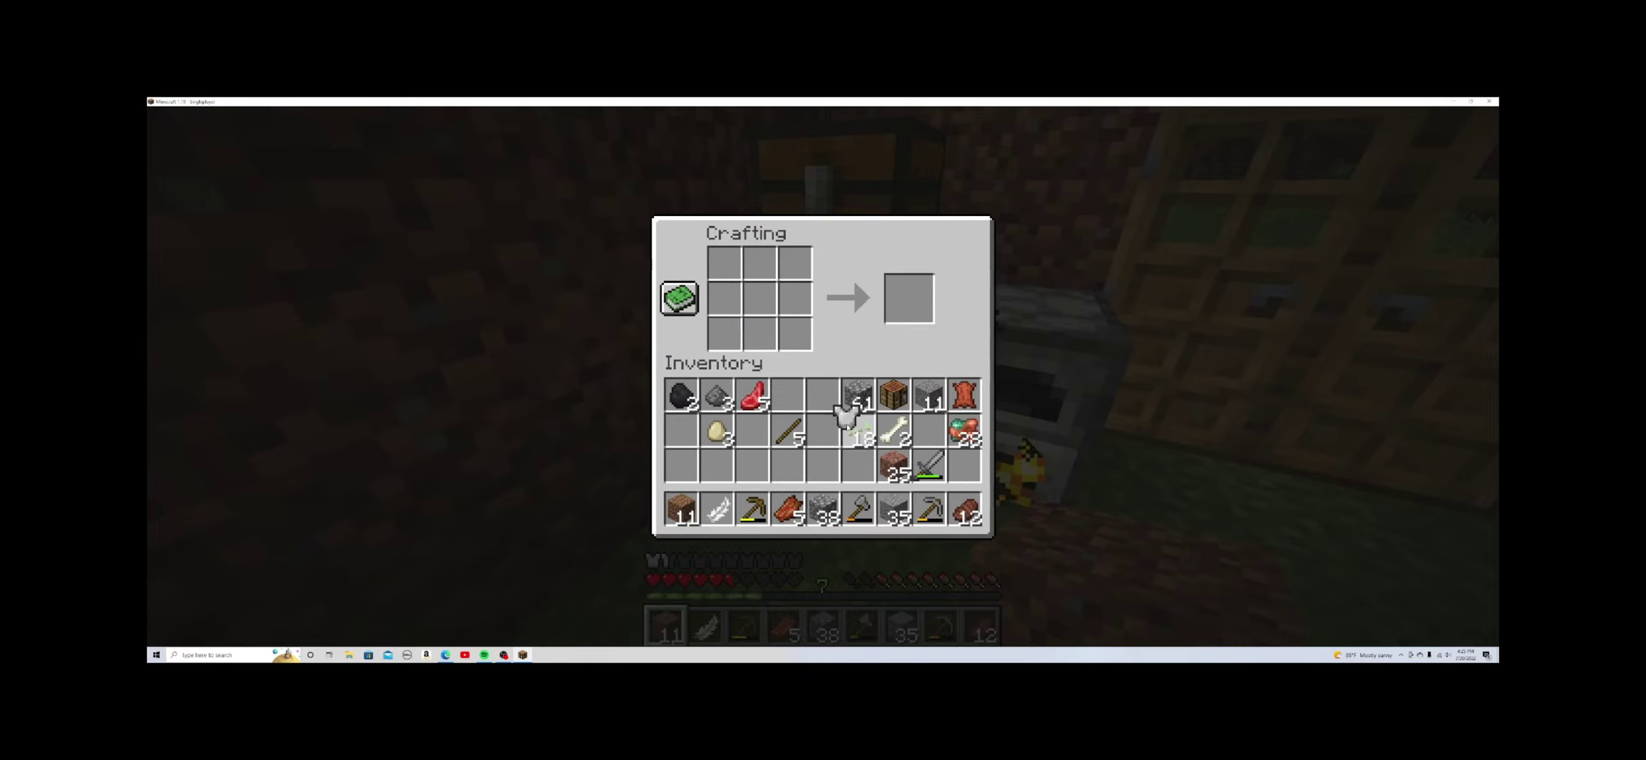
left_click(850, 468)
key("e")
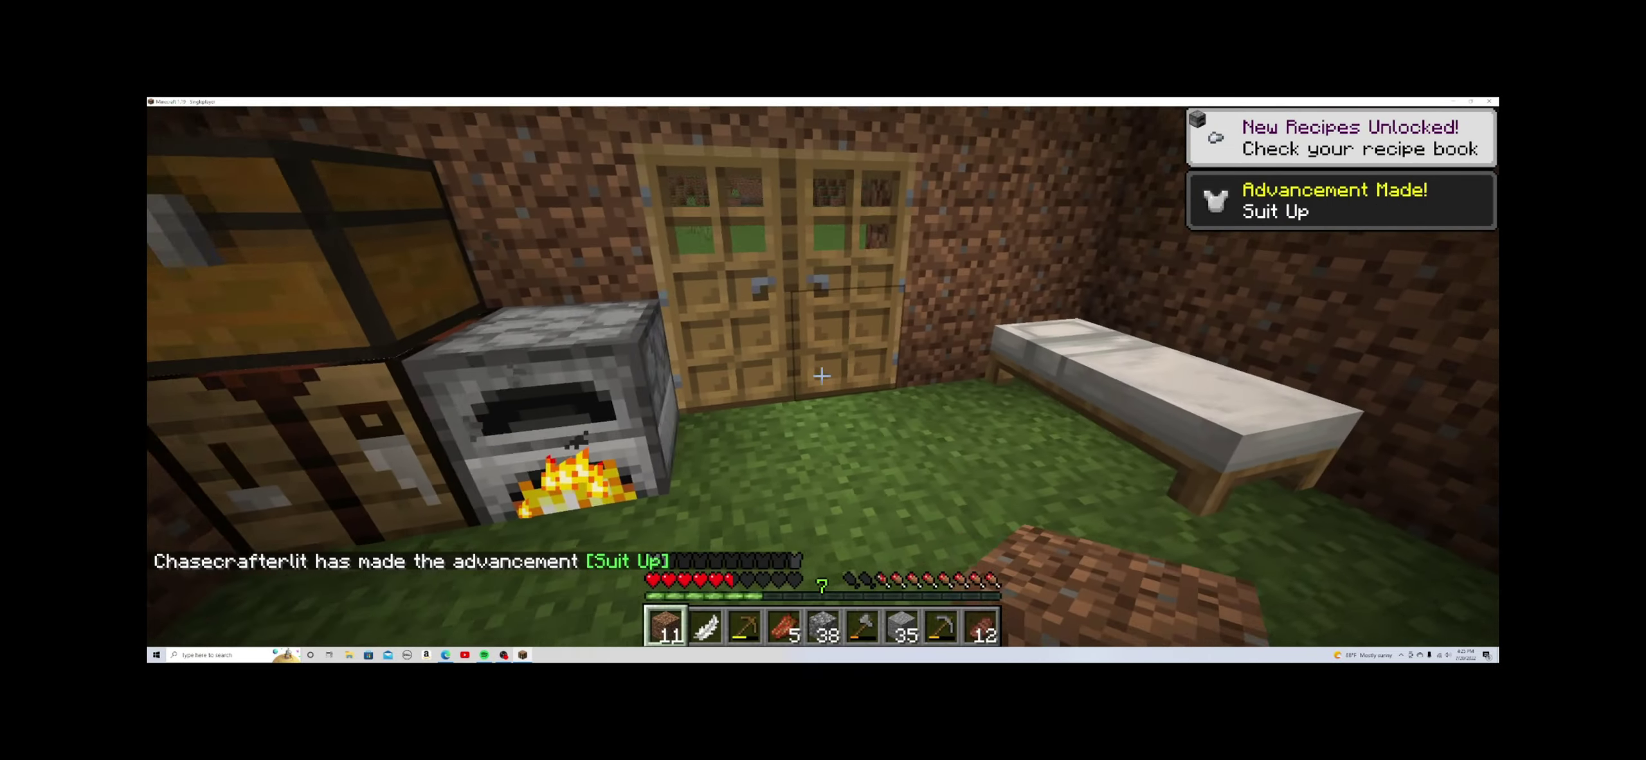
Equip the iron chestplate in the armor slot, replacing the leather tunic
key("e")
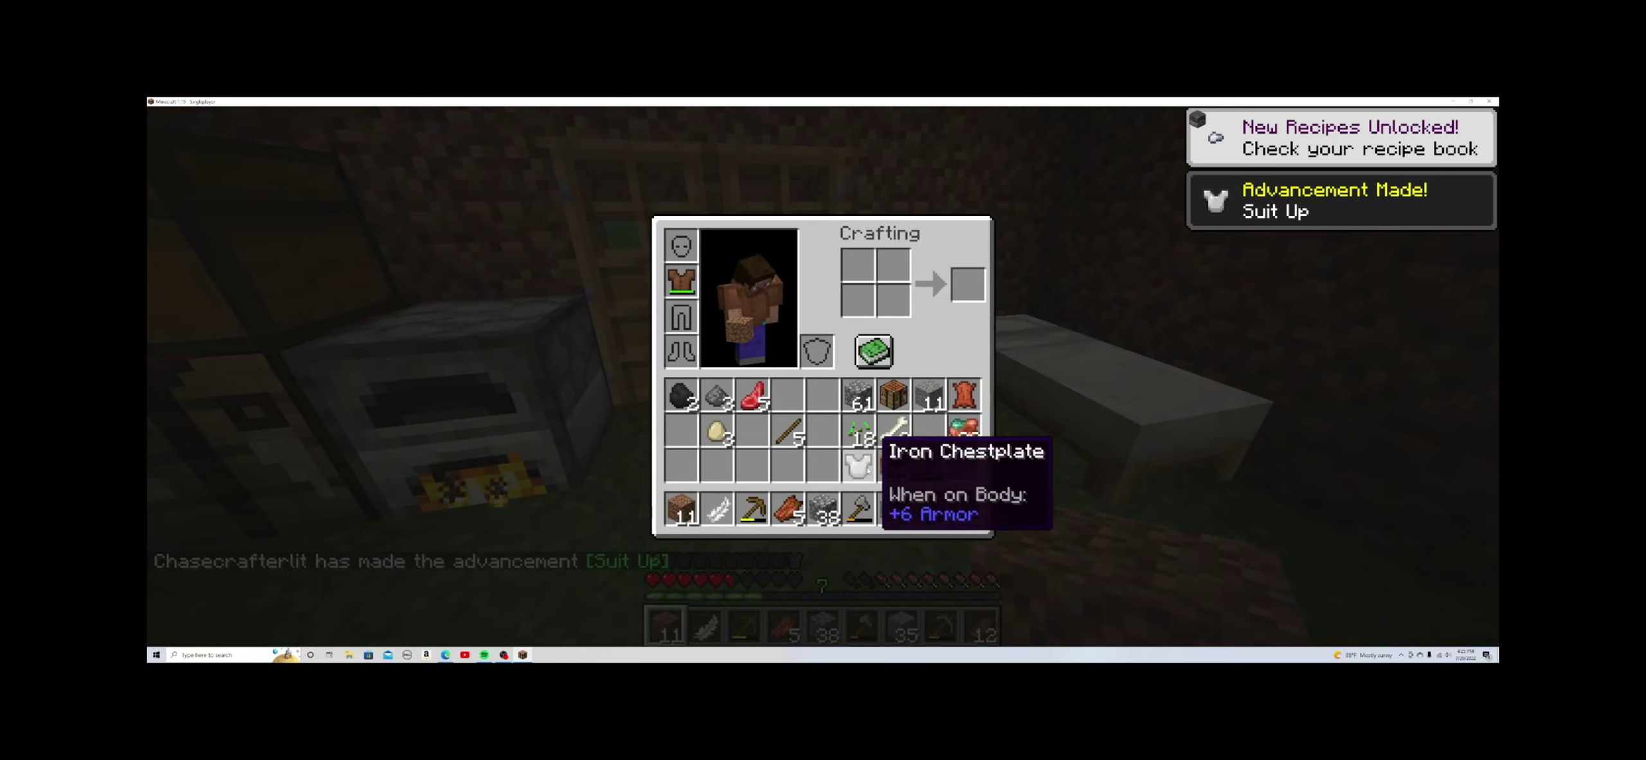
left_click(857, 467)
left_click(681, 280)
left_click(822, 394)
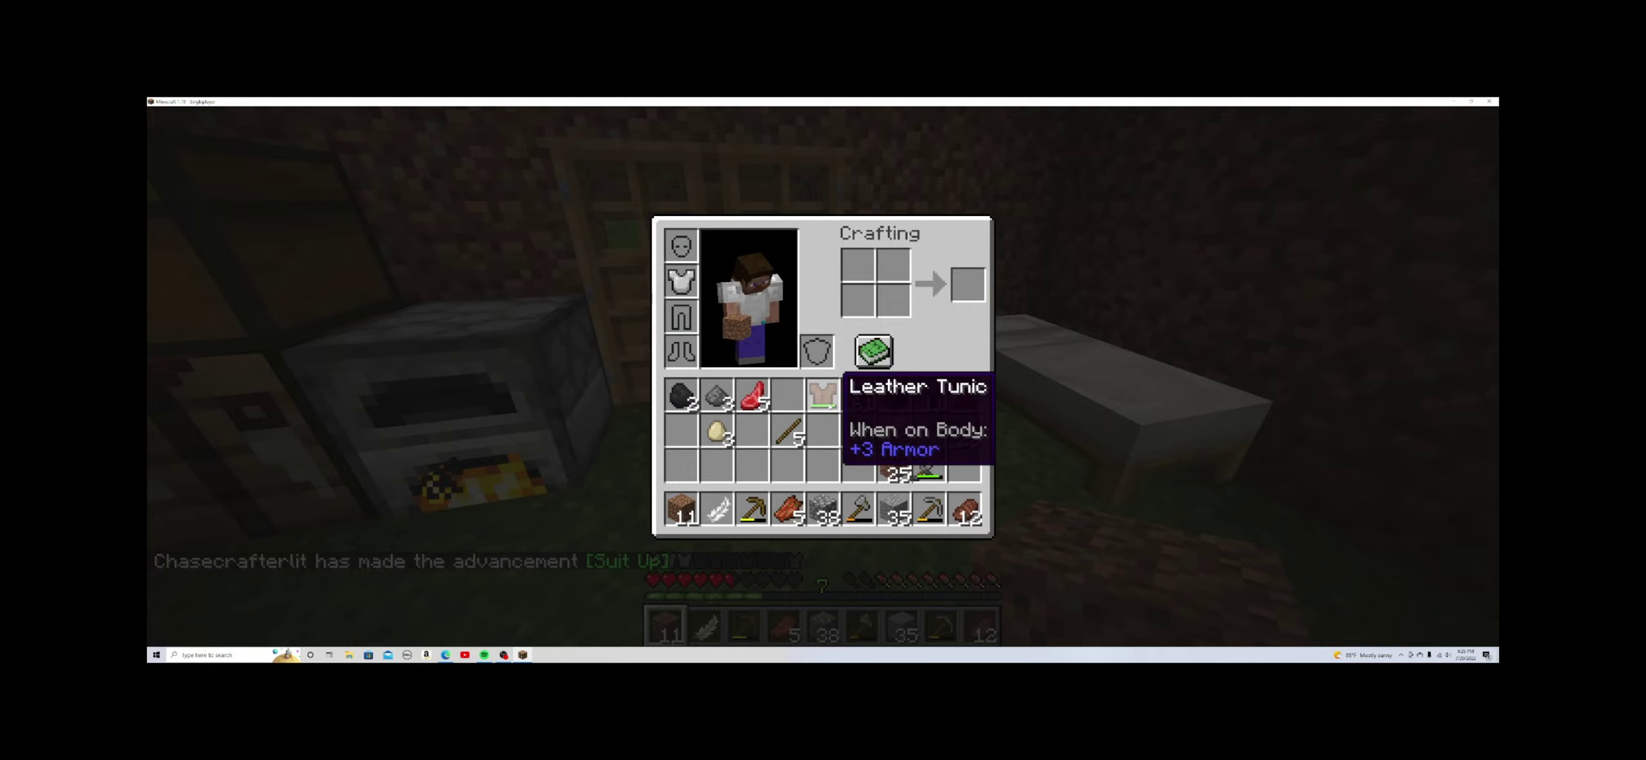
key("e")
key("e")
key("e")
Store the leather tunic and raw copper in the chest, then start chopping a tree
right_click(823, 376)
left_click(823, 394)
left_click(753, 263)
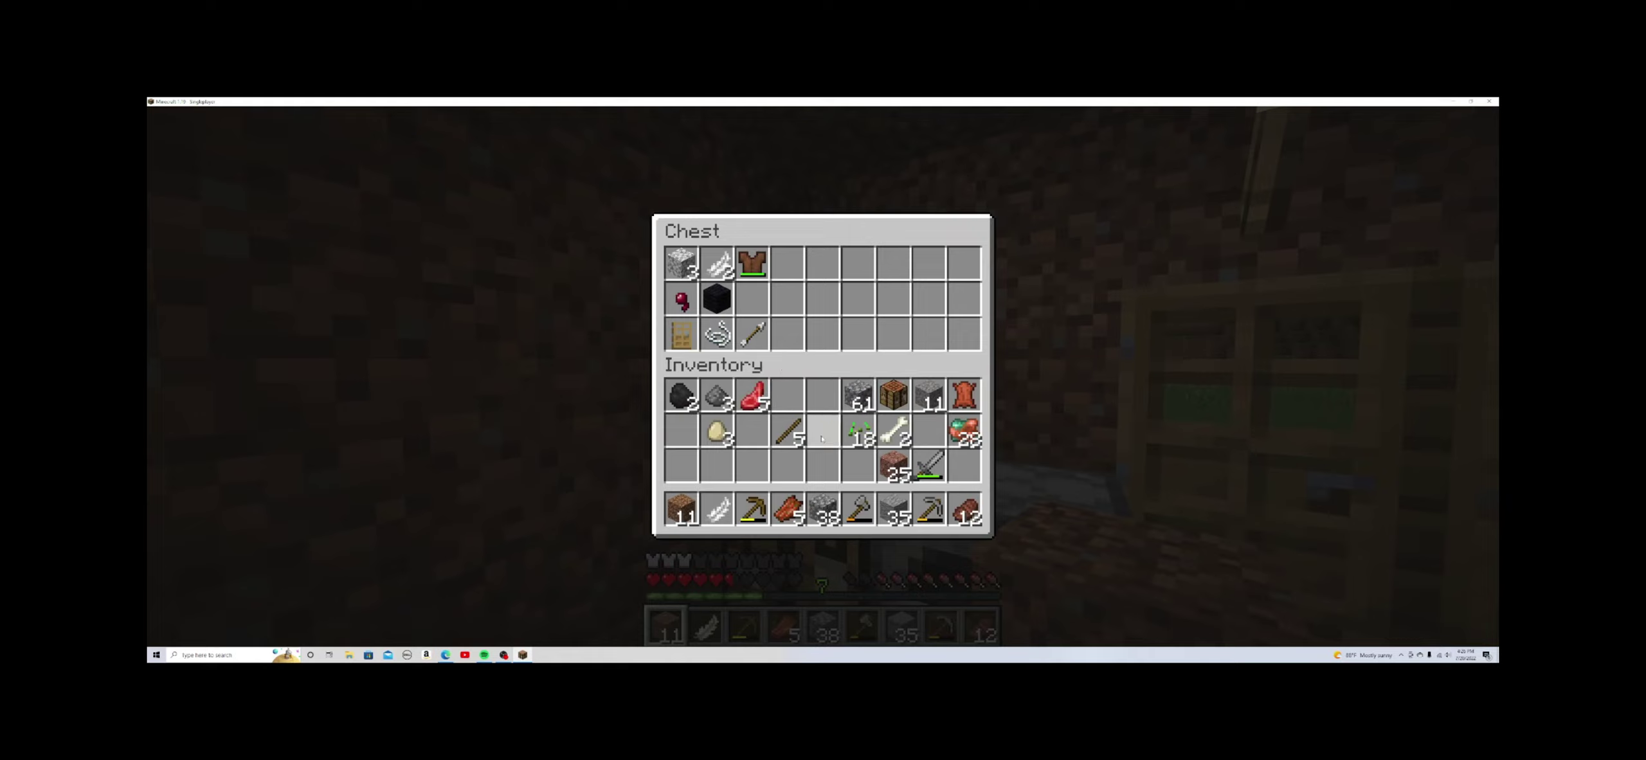
left_click(964, 436)
left_click(784, 266)
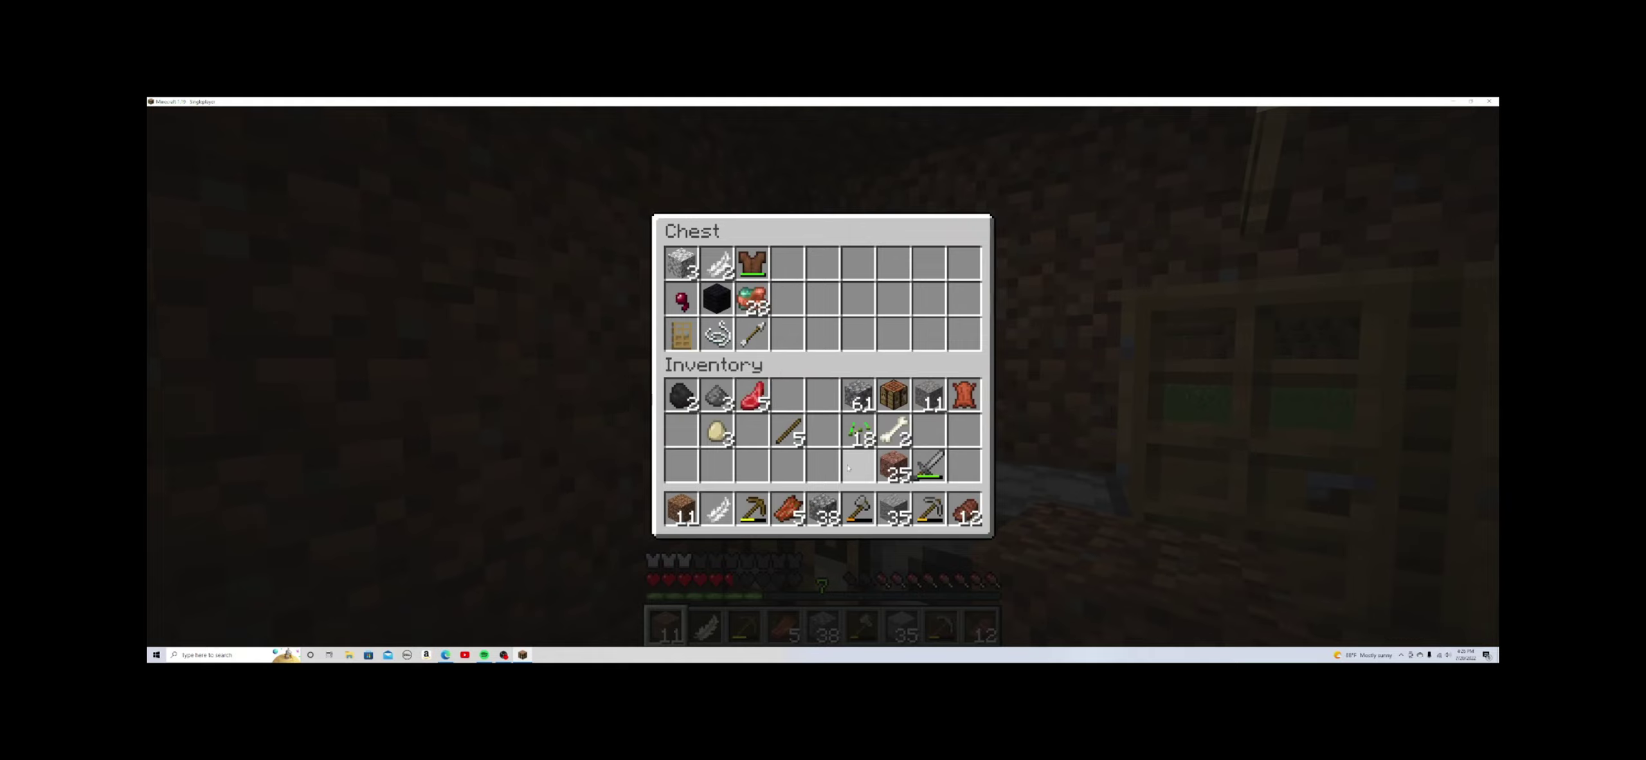
key("Escape")
left_click(822, 376)
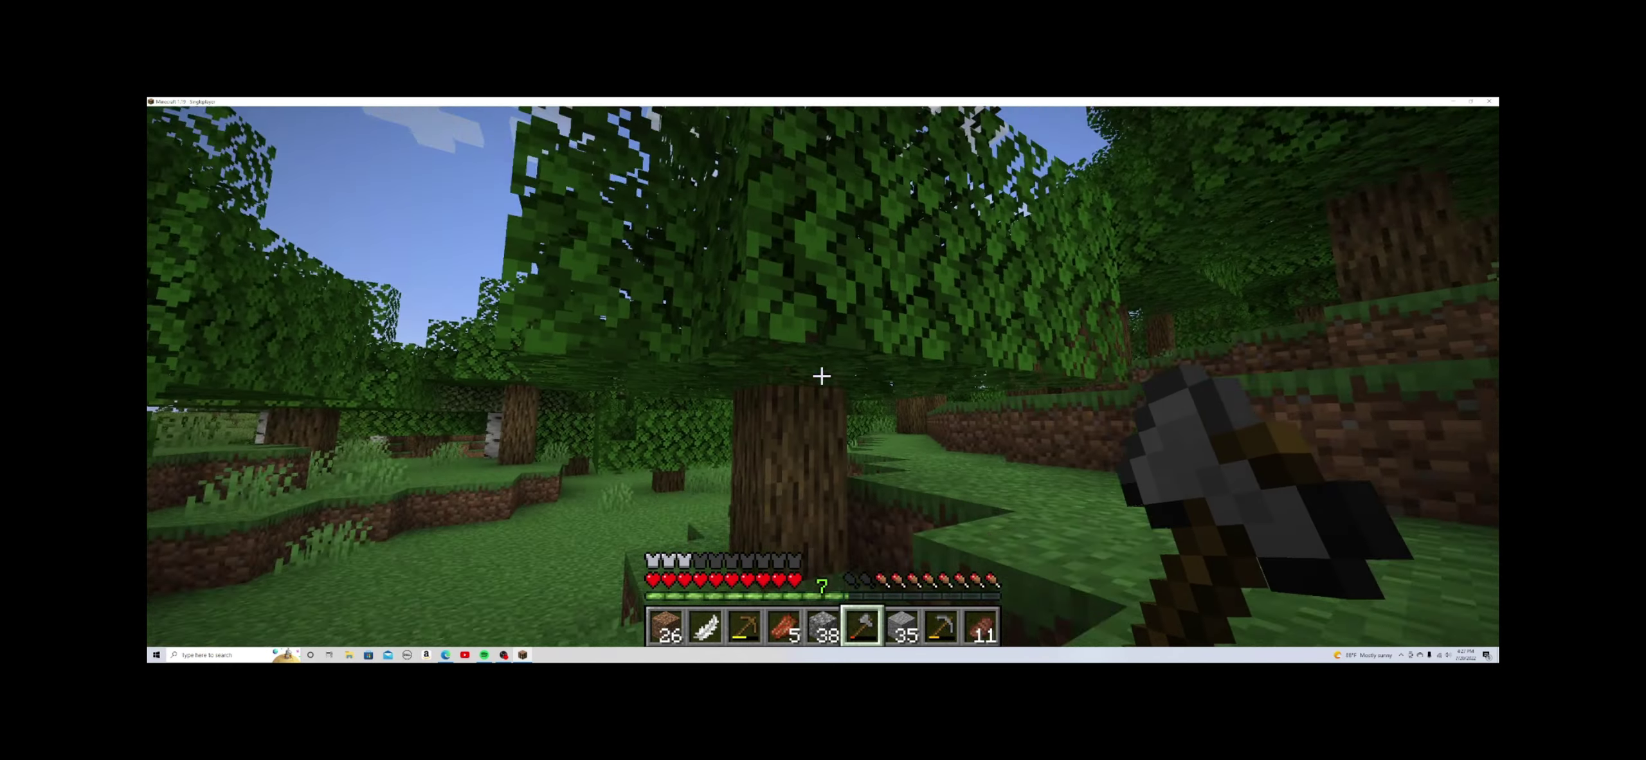
Walk inside, check the inventory and empty furnace, eat meat, and open the crafting table
key("w")
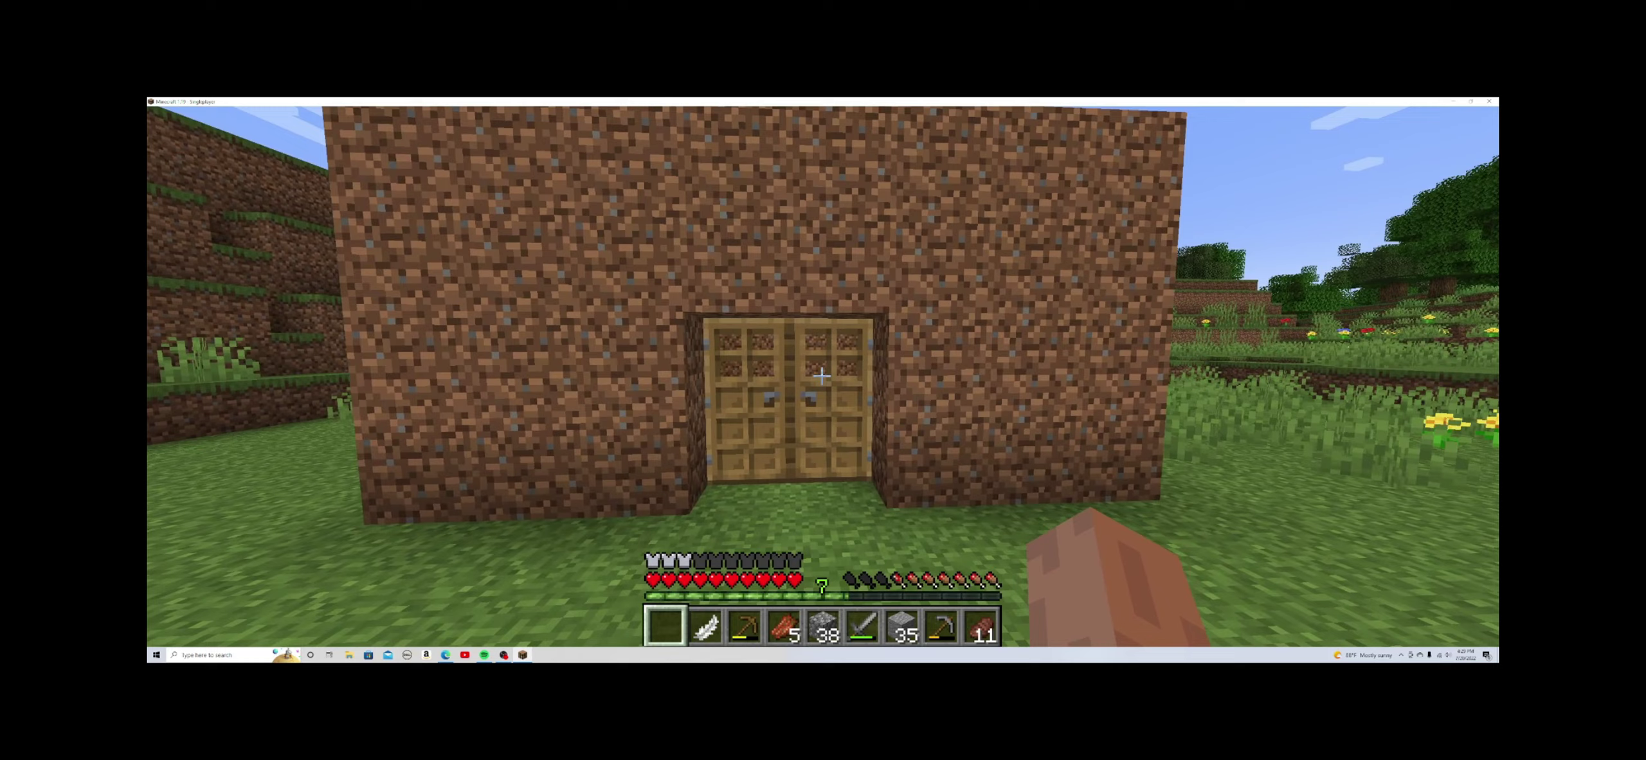
key("e")
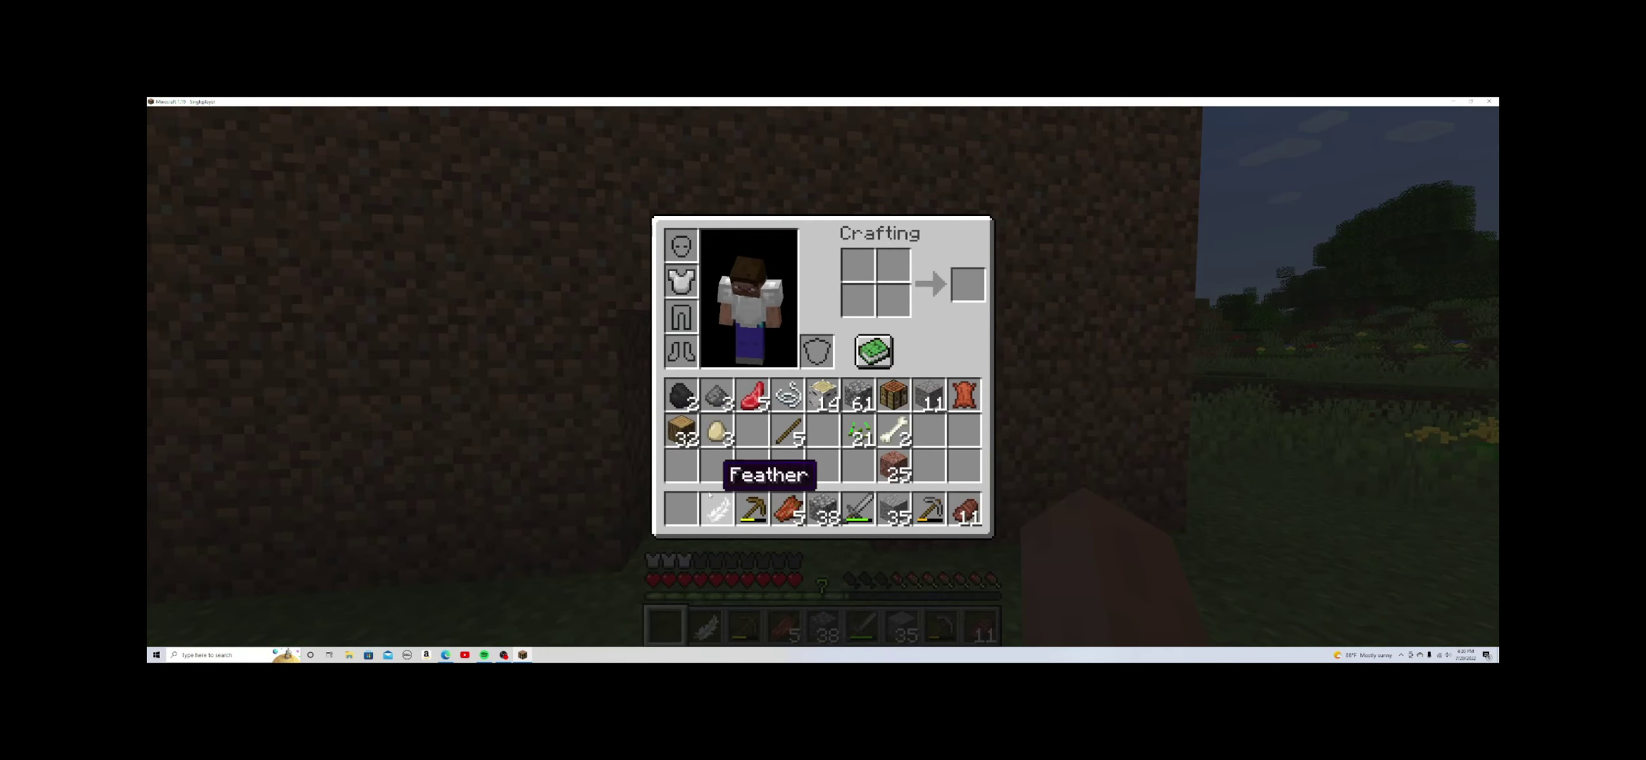
key("e")
right_click(820, 376)
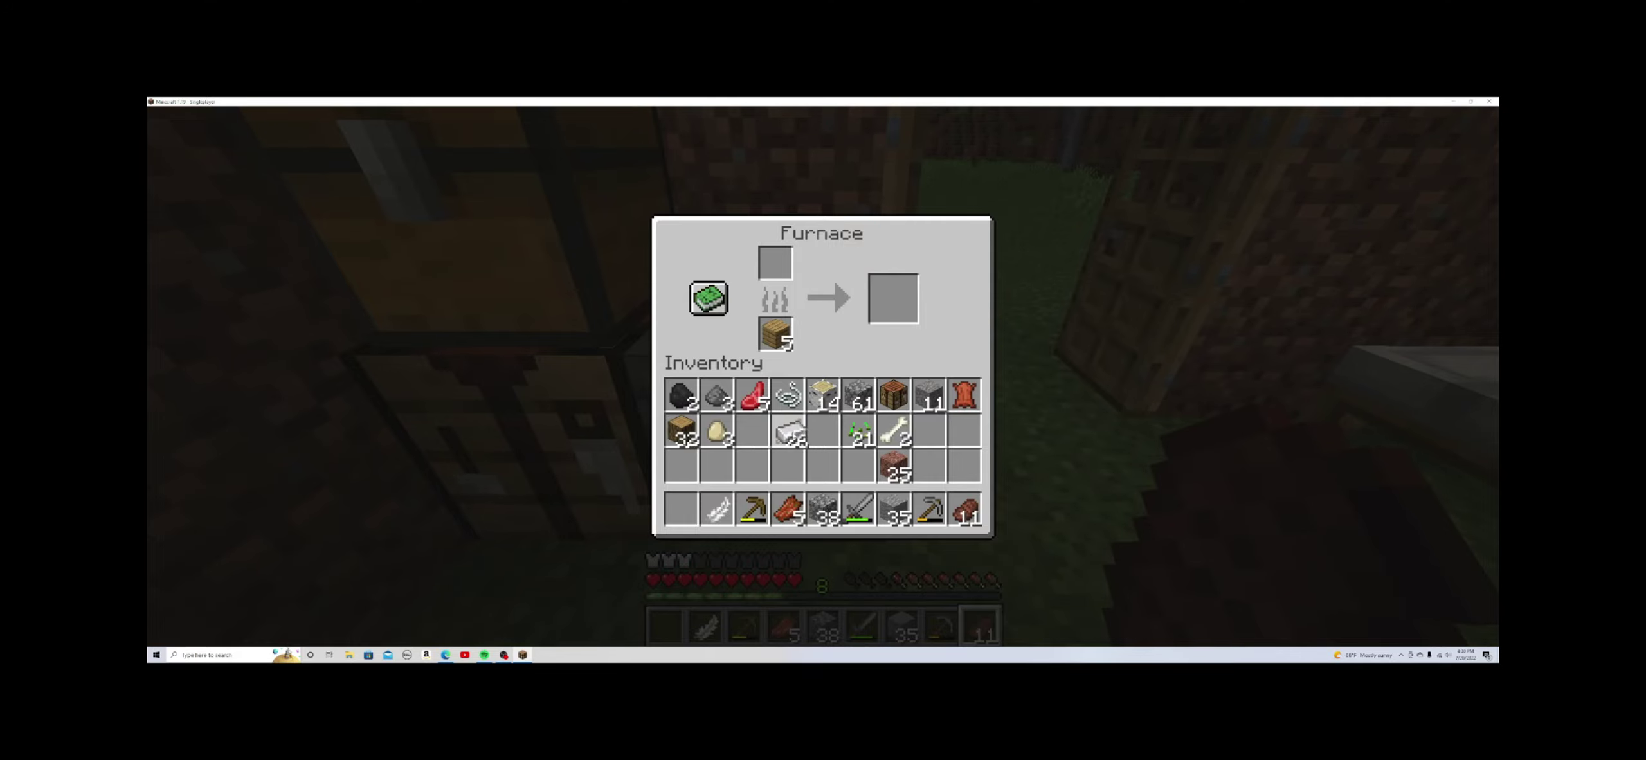
key("e")
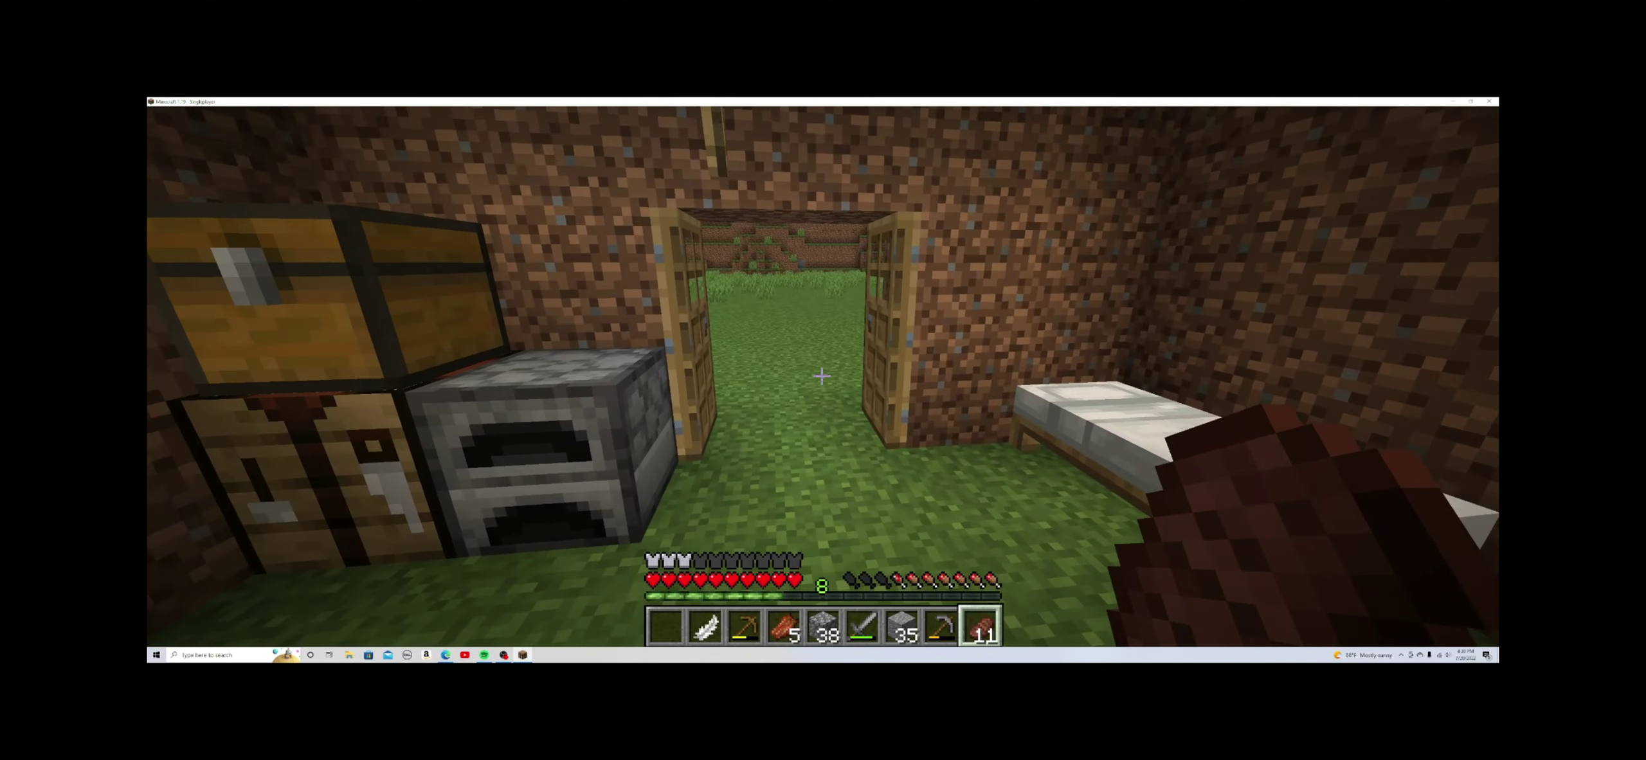
right_click(820, 376)
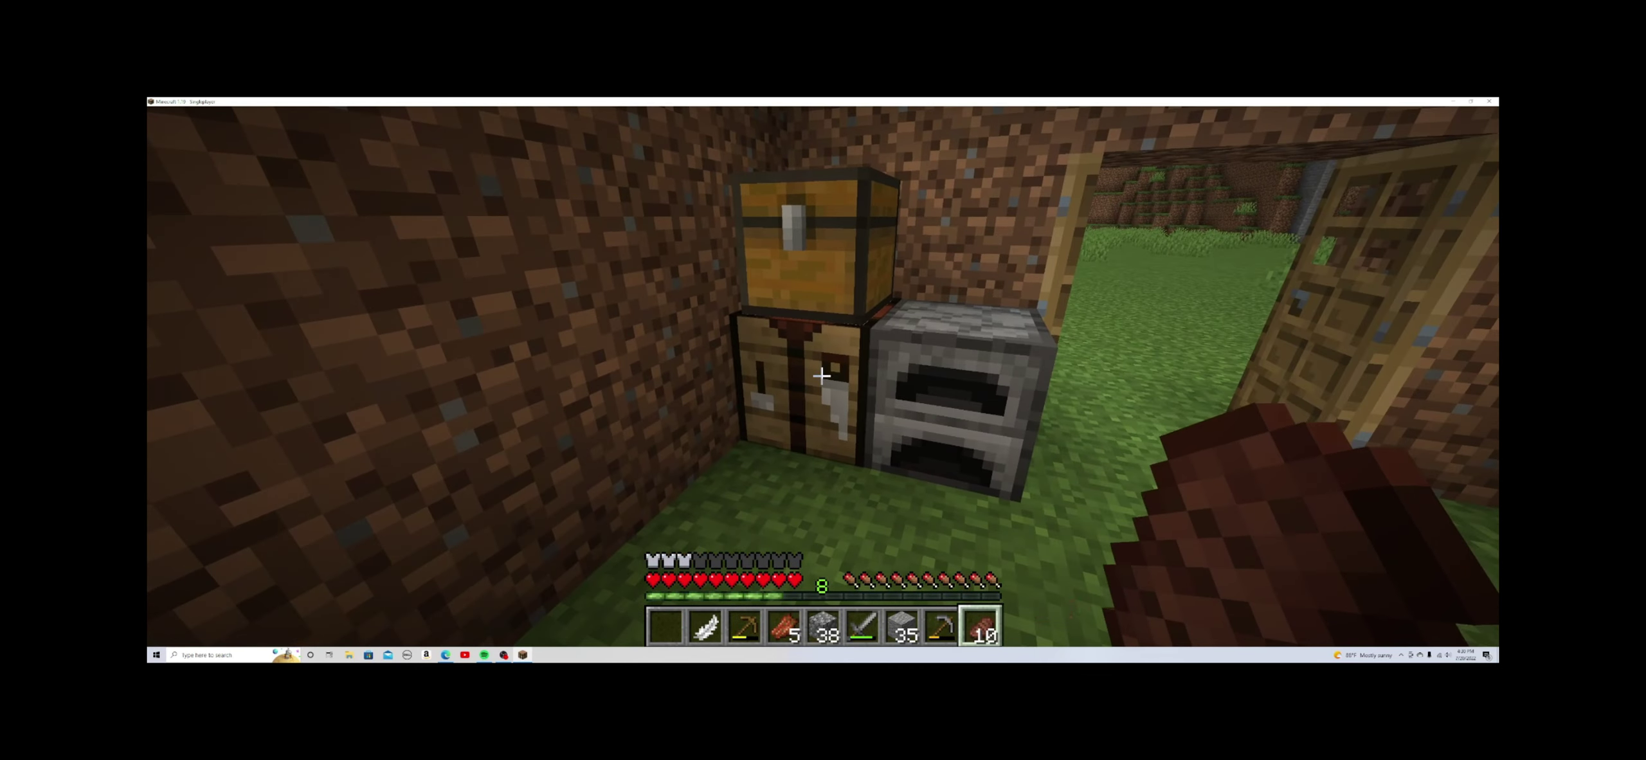
right_click(820, 376)
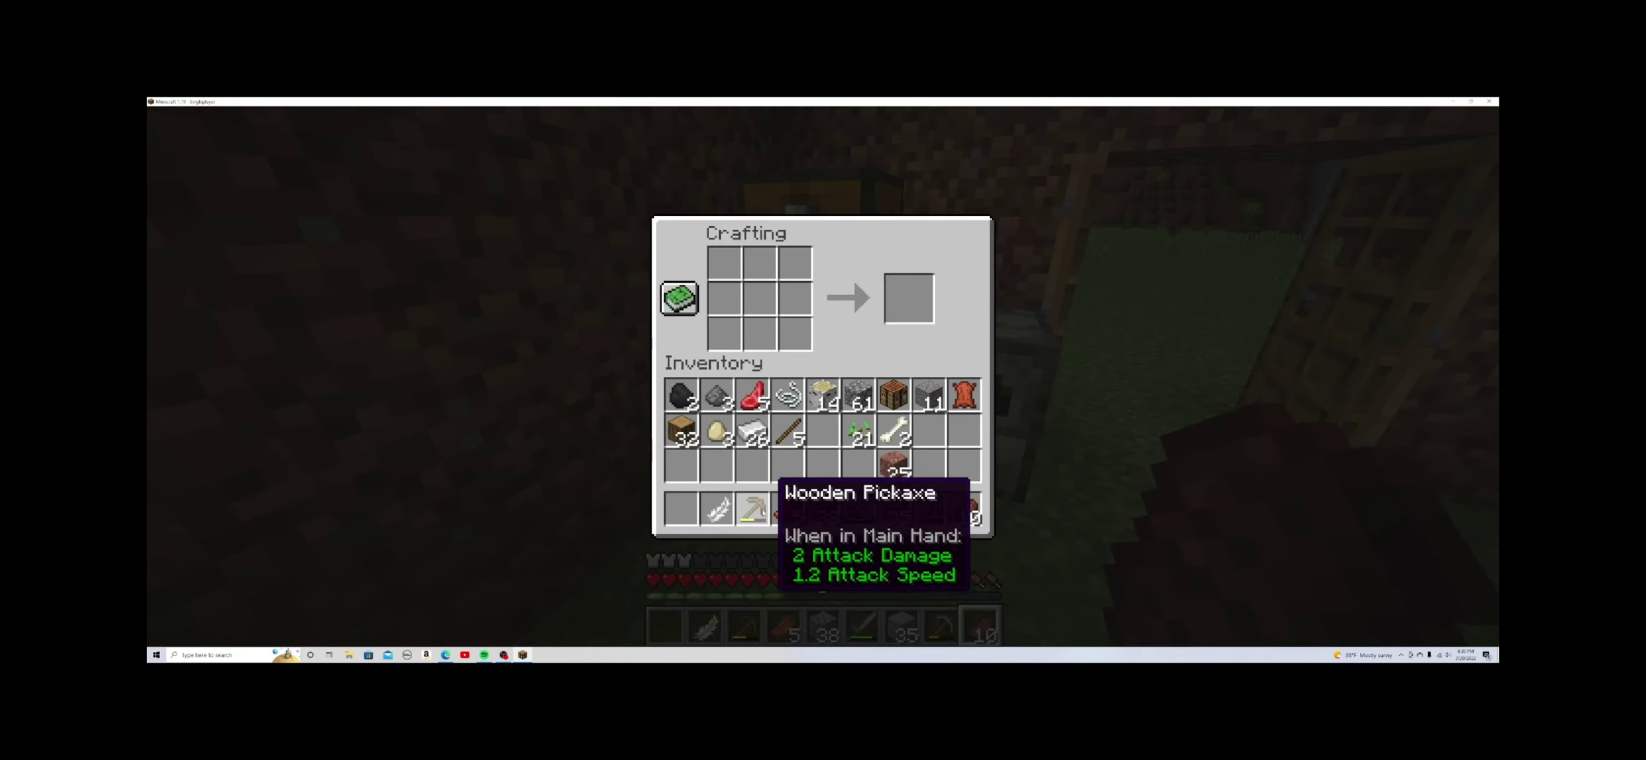
Move the wooden pickaxe aside and craft oak logs into 64 oak planks
left_click(752, 509)
left_click(894, 465)
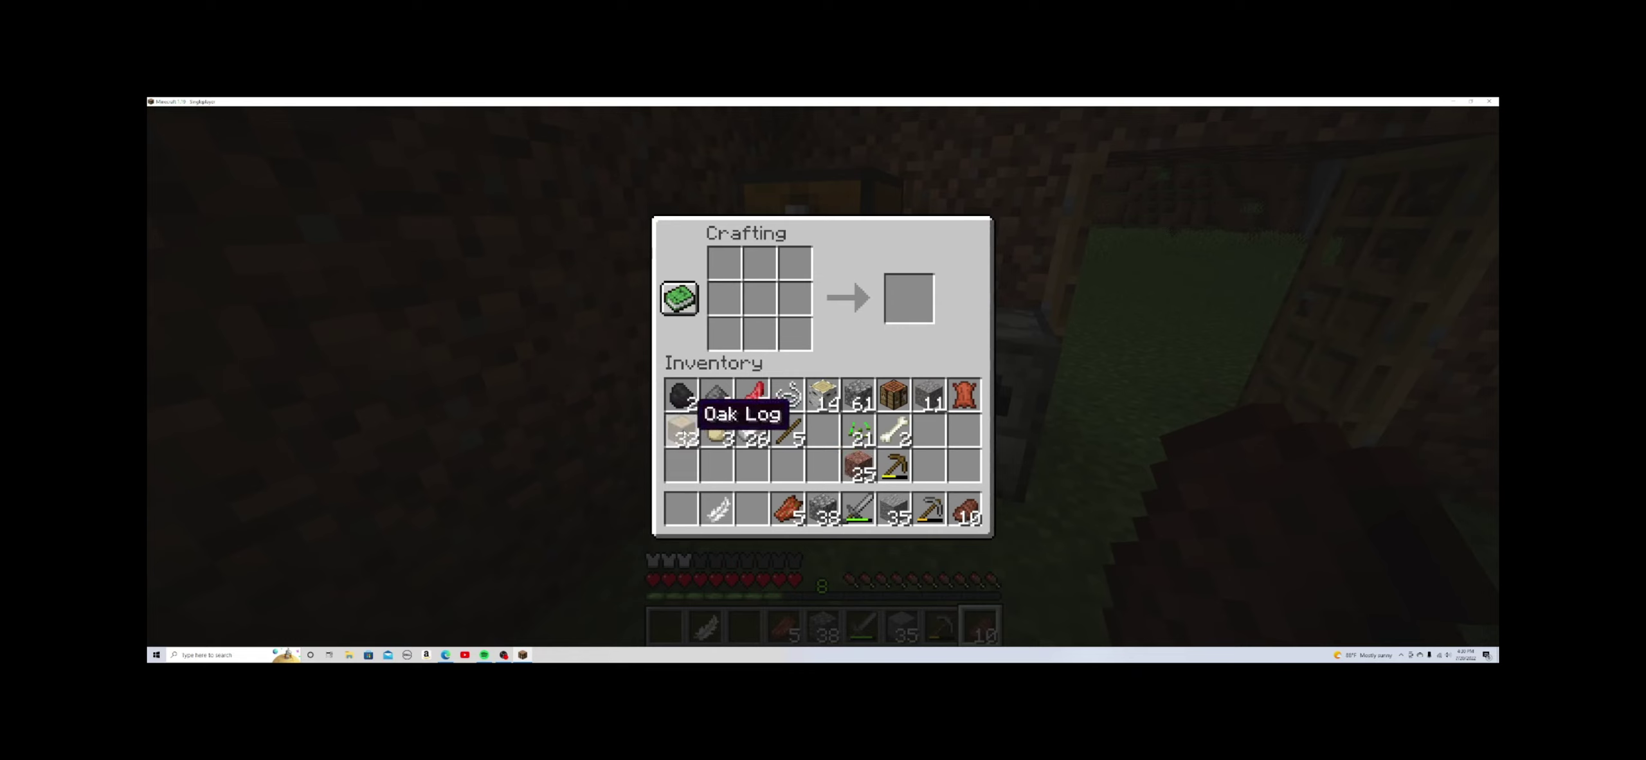
left_click(683, 428)
left_click(758, 297)
left_click(909, 298)
left_click(909, 297)
left_click(909, 297)
left_click(909, 298)
left_click(909, 297)
left_click(909, 297)
left_click(909, 298)
left_click(823, 466)
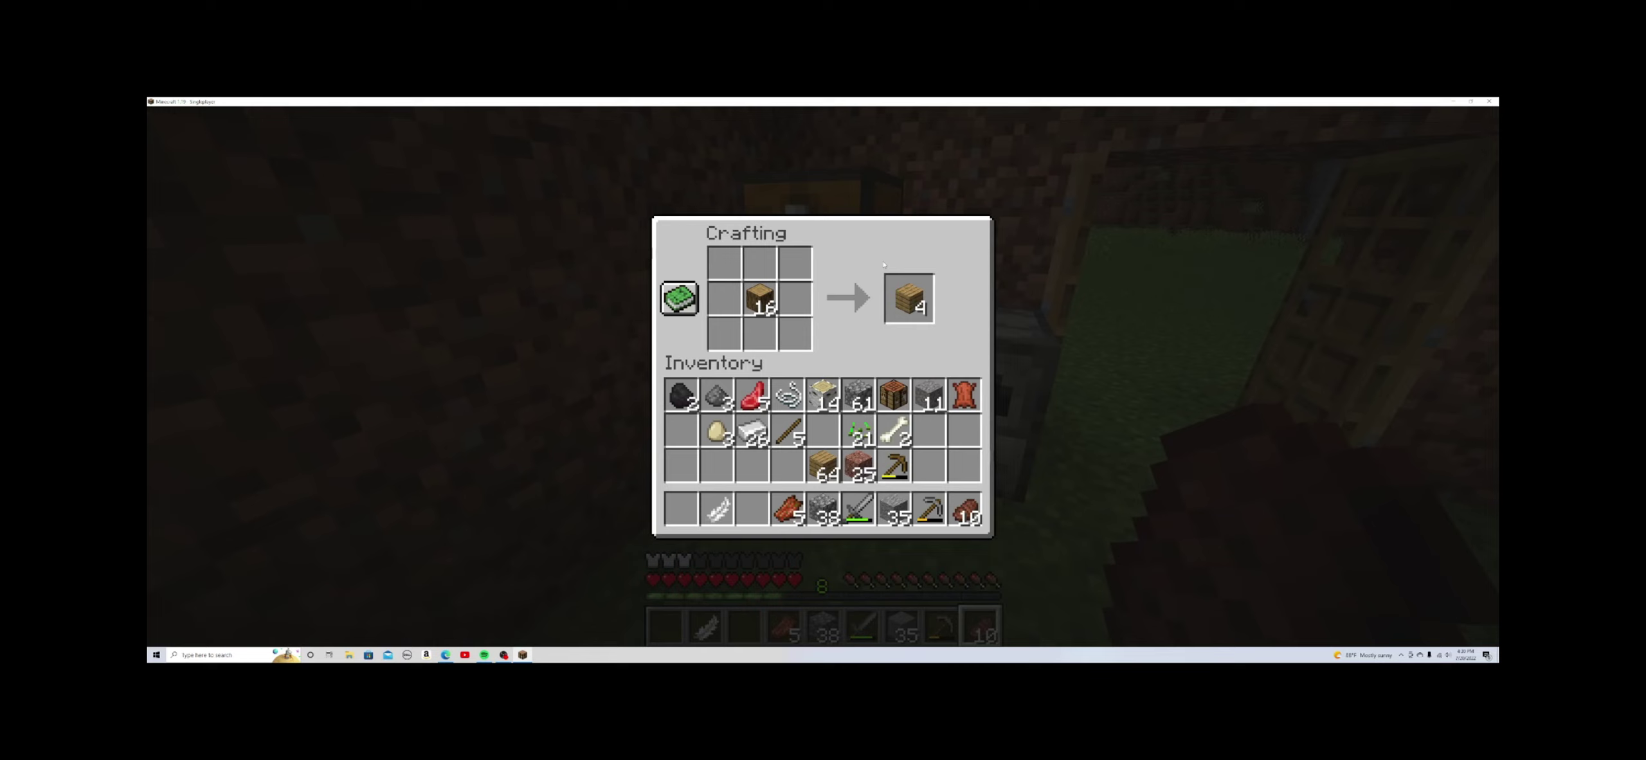
Craft another 28 oak planks and return the leftover oak logs to the inventory
left_click(908, 297)
left_click(917, 295)
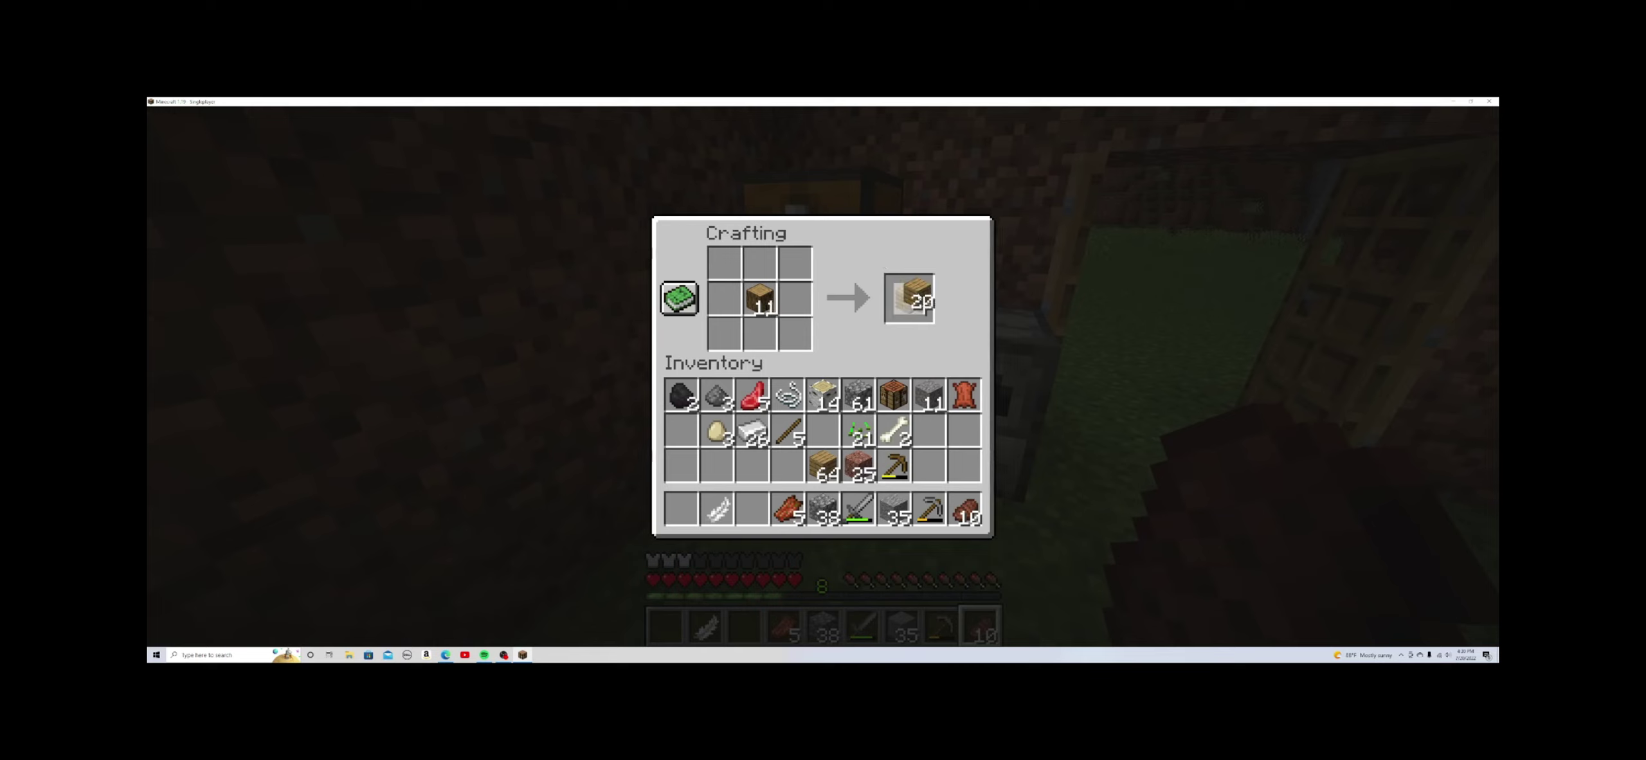
left_click(915, 295)
left_click(916, 295)
left_click(822, 430)
left_click(772, 311)
left_click(682, 430)
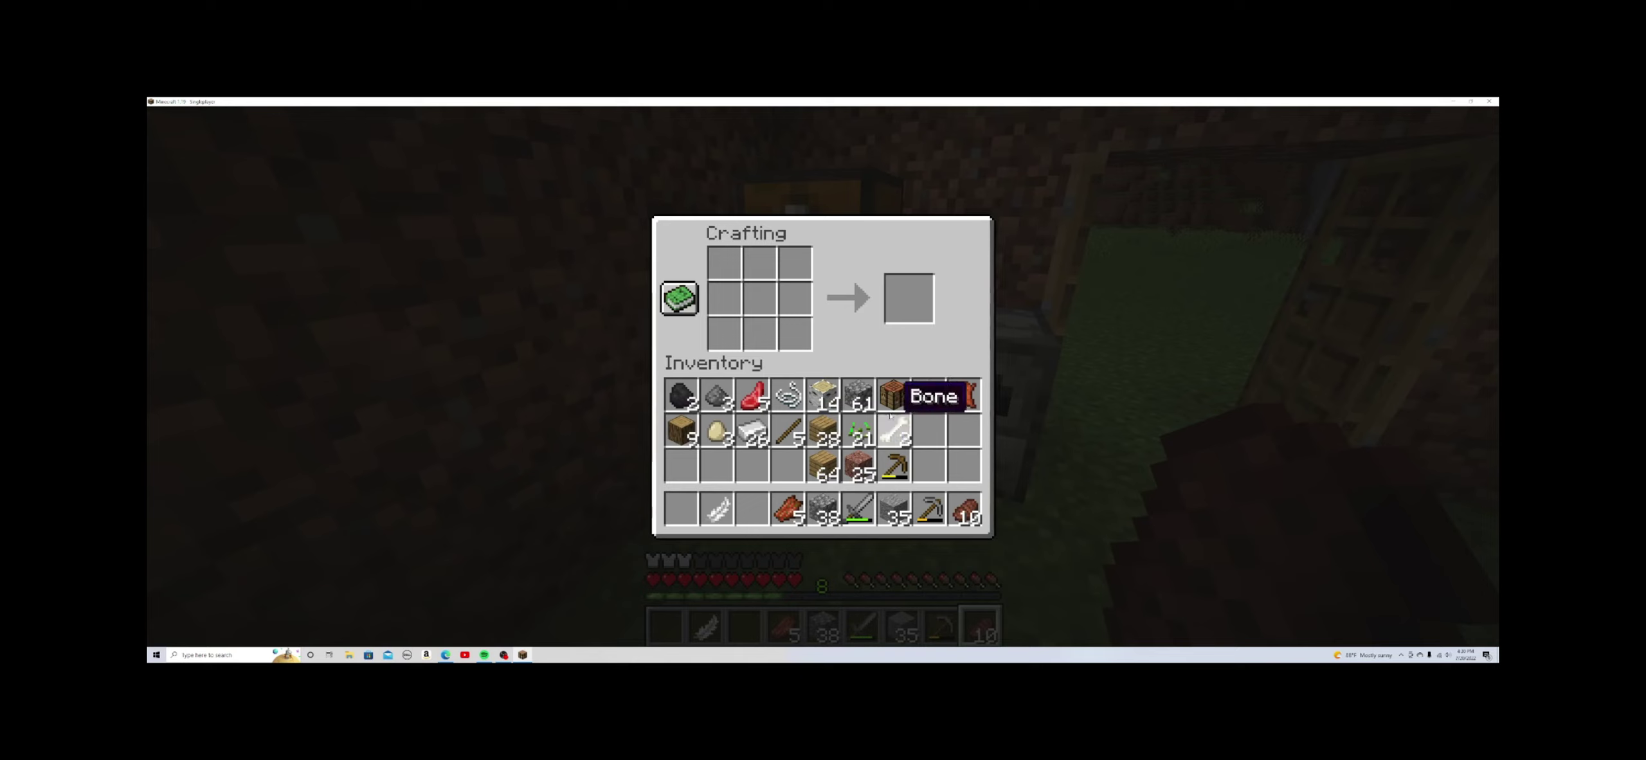
Craft the birch logs into birch planks, then close the table and walk to the doorway
left_click(824, 395)
left_click(758, 297)
left_click(910, 298)
left_click(910, 298)
left_click(910, 298)
left_click(910, 298)
left_click(910, 297)
left_click(910, 297)
left_click(910, 298)
left_click(825, 395)
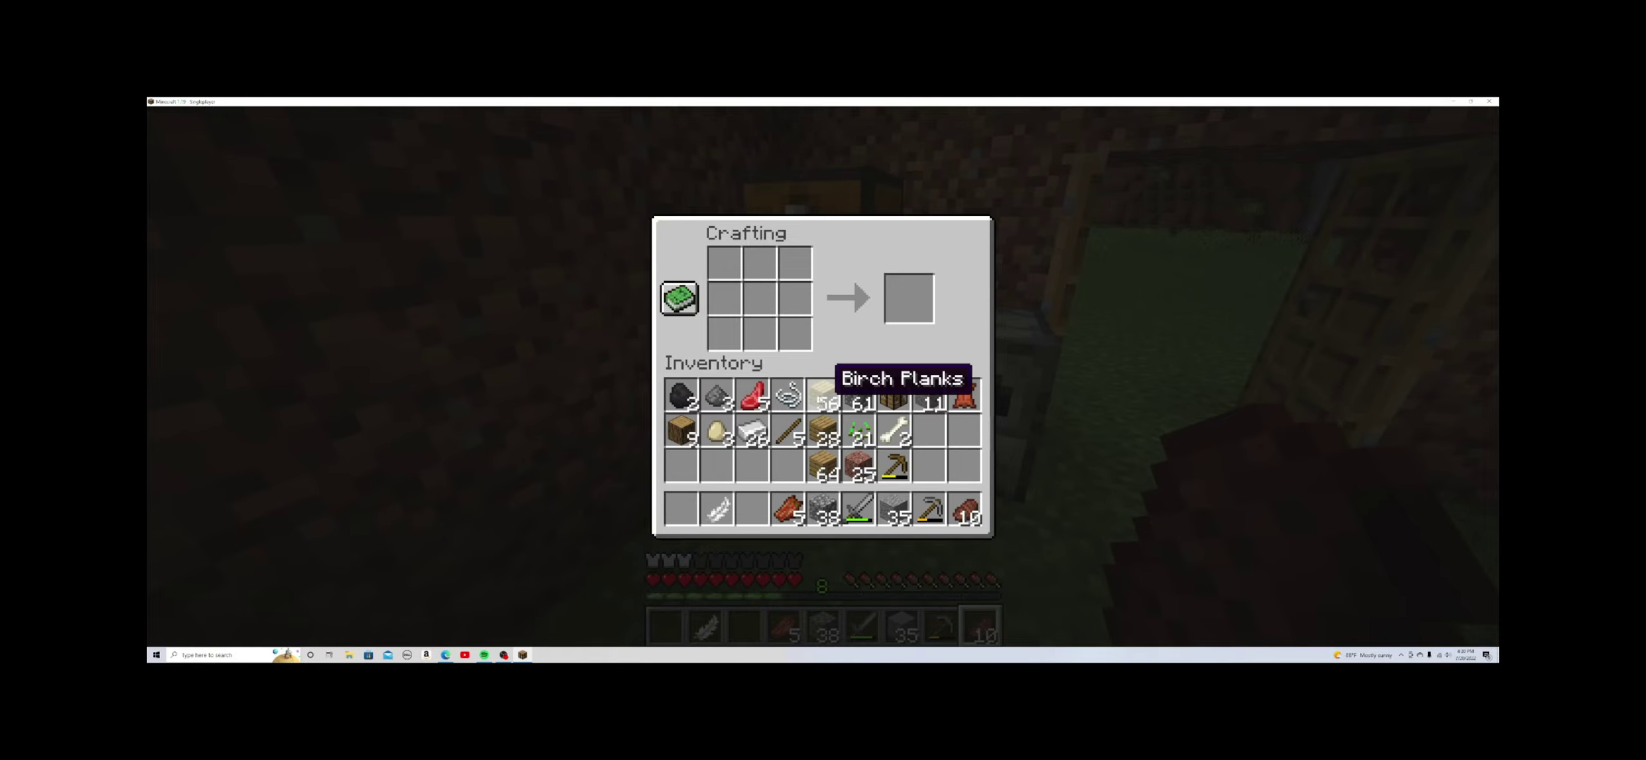
key("e")
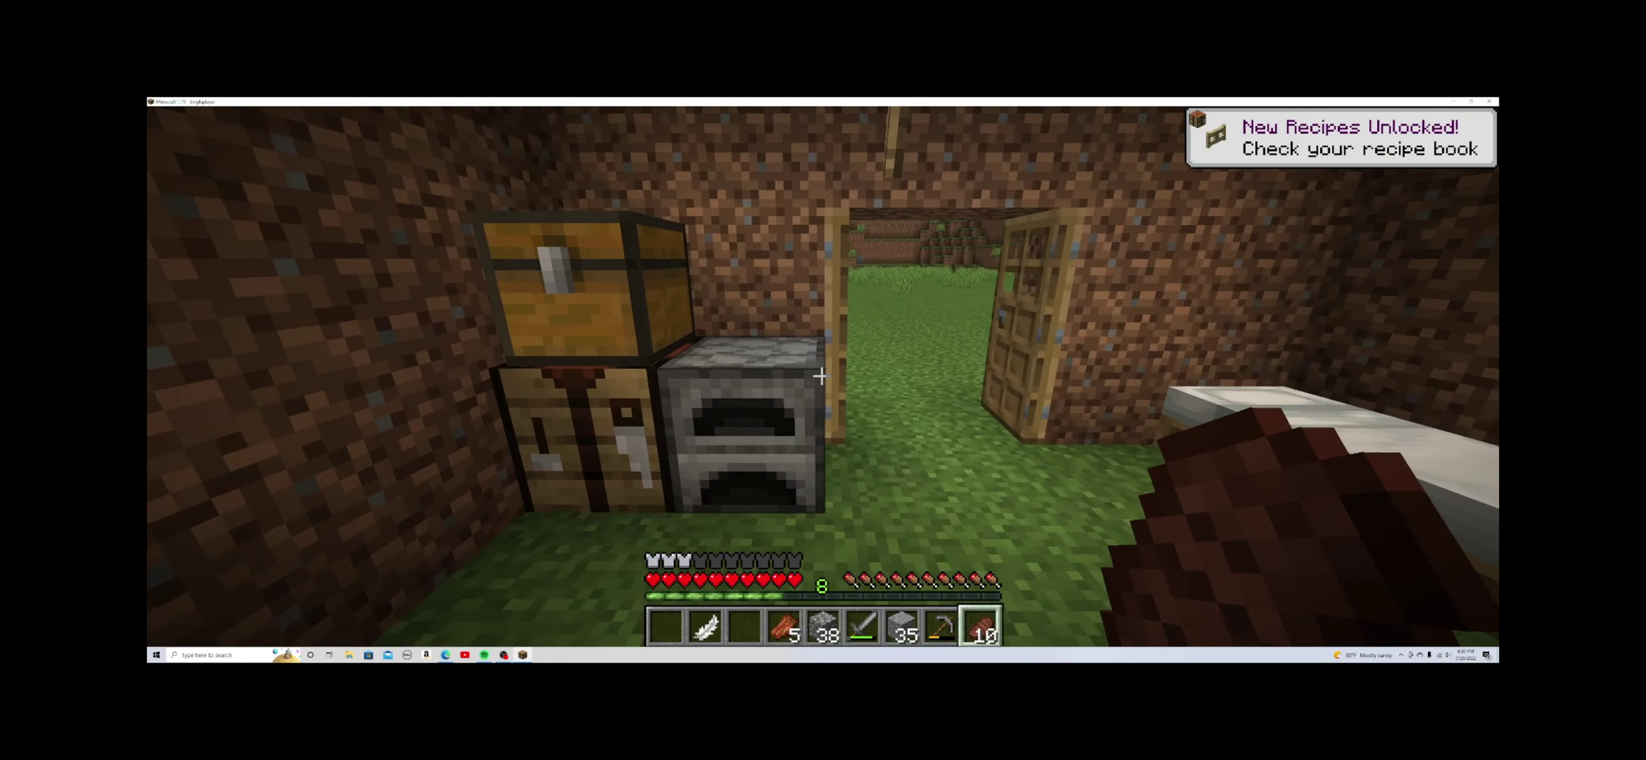
key("w")
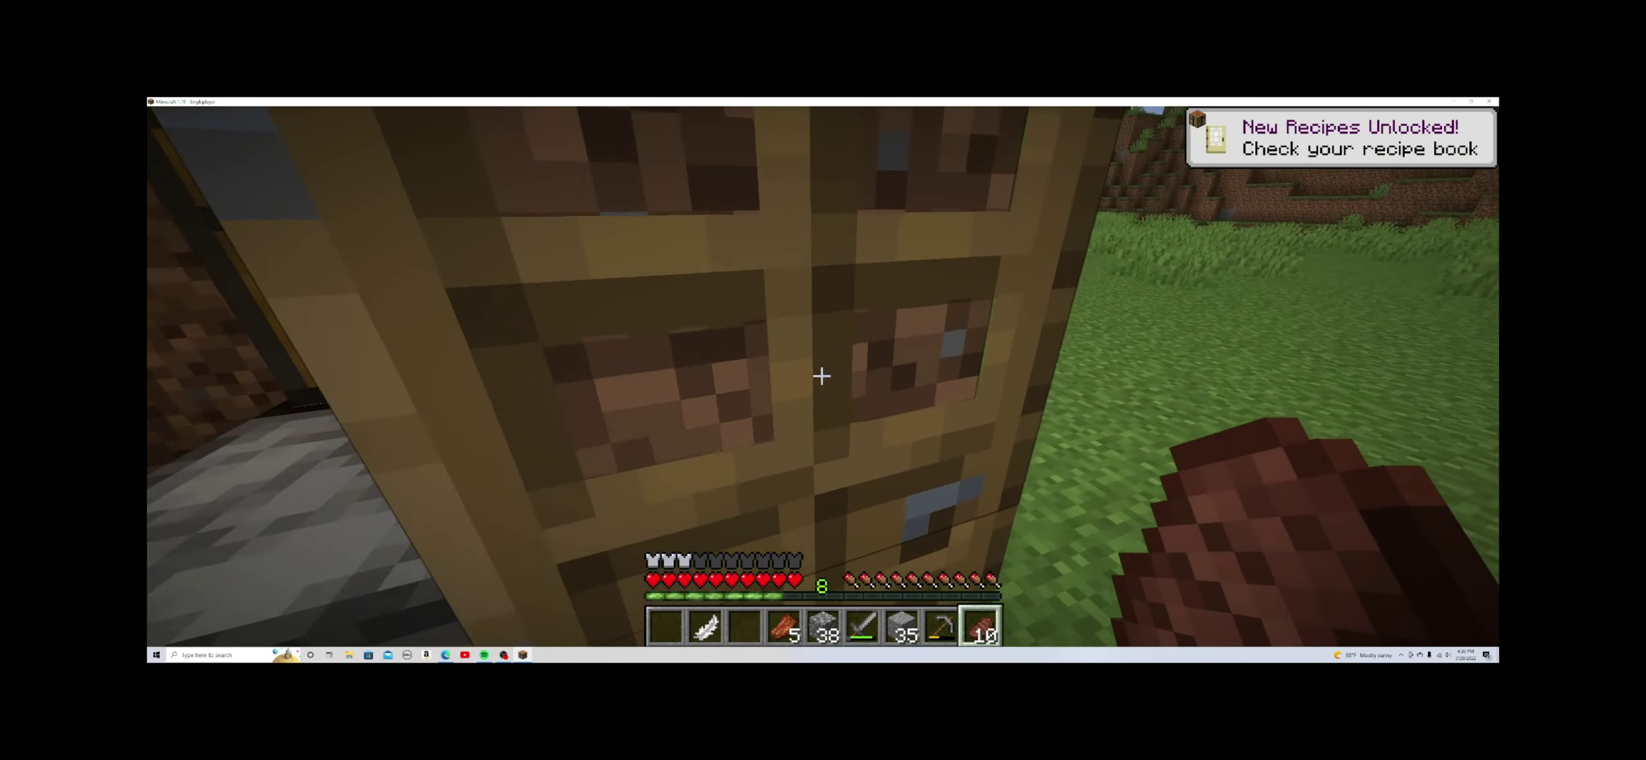
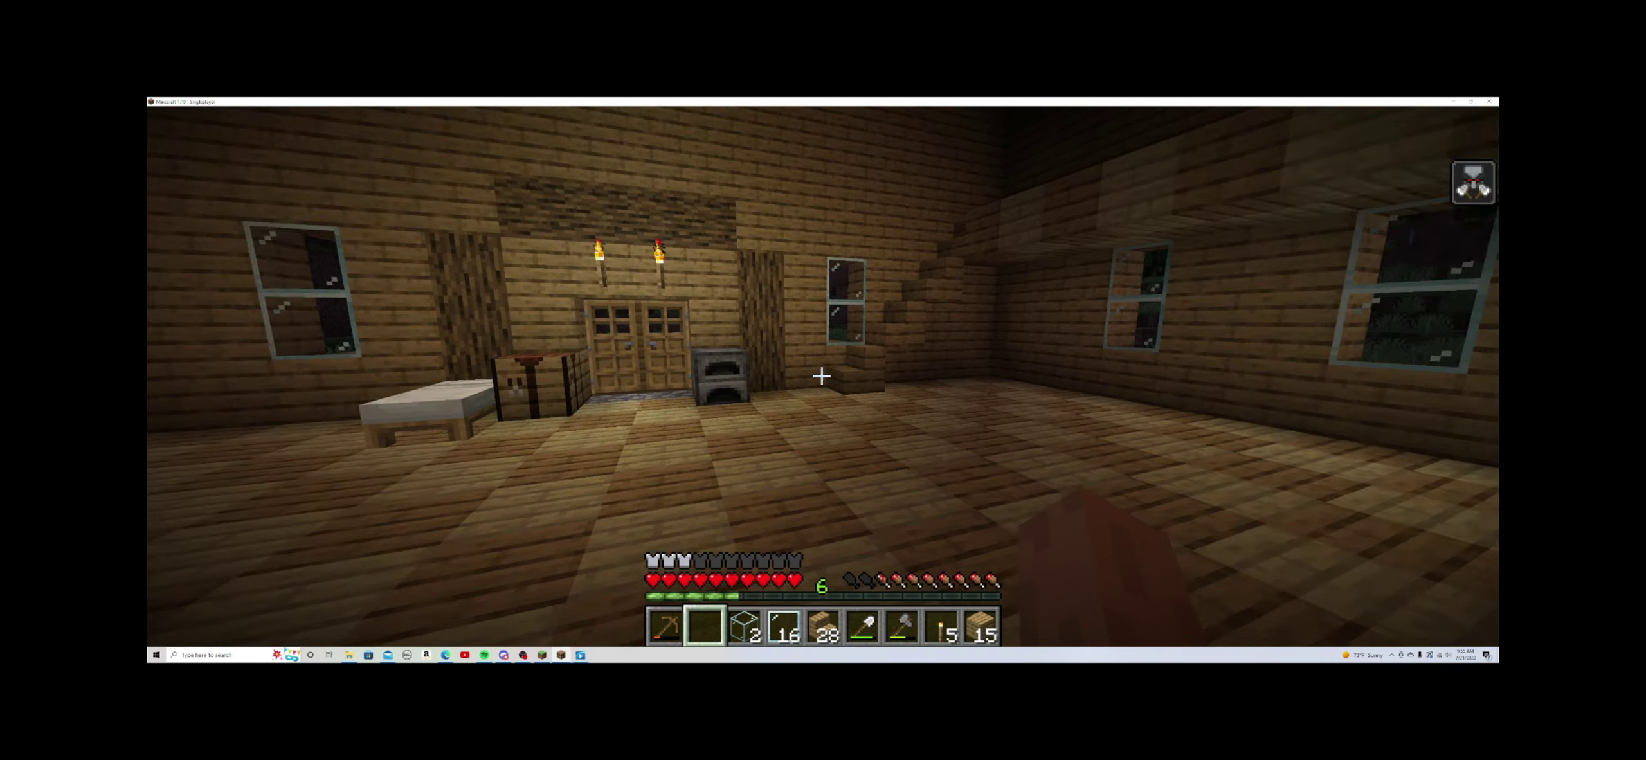
key("s")
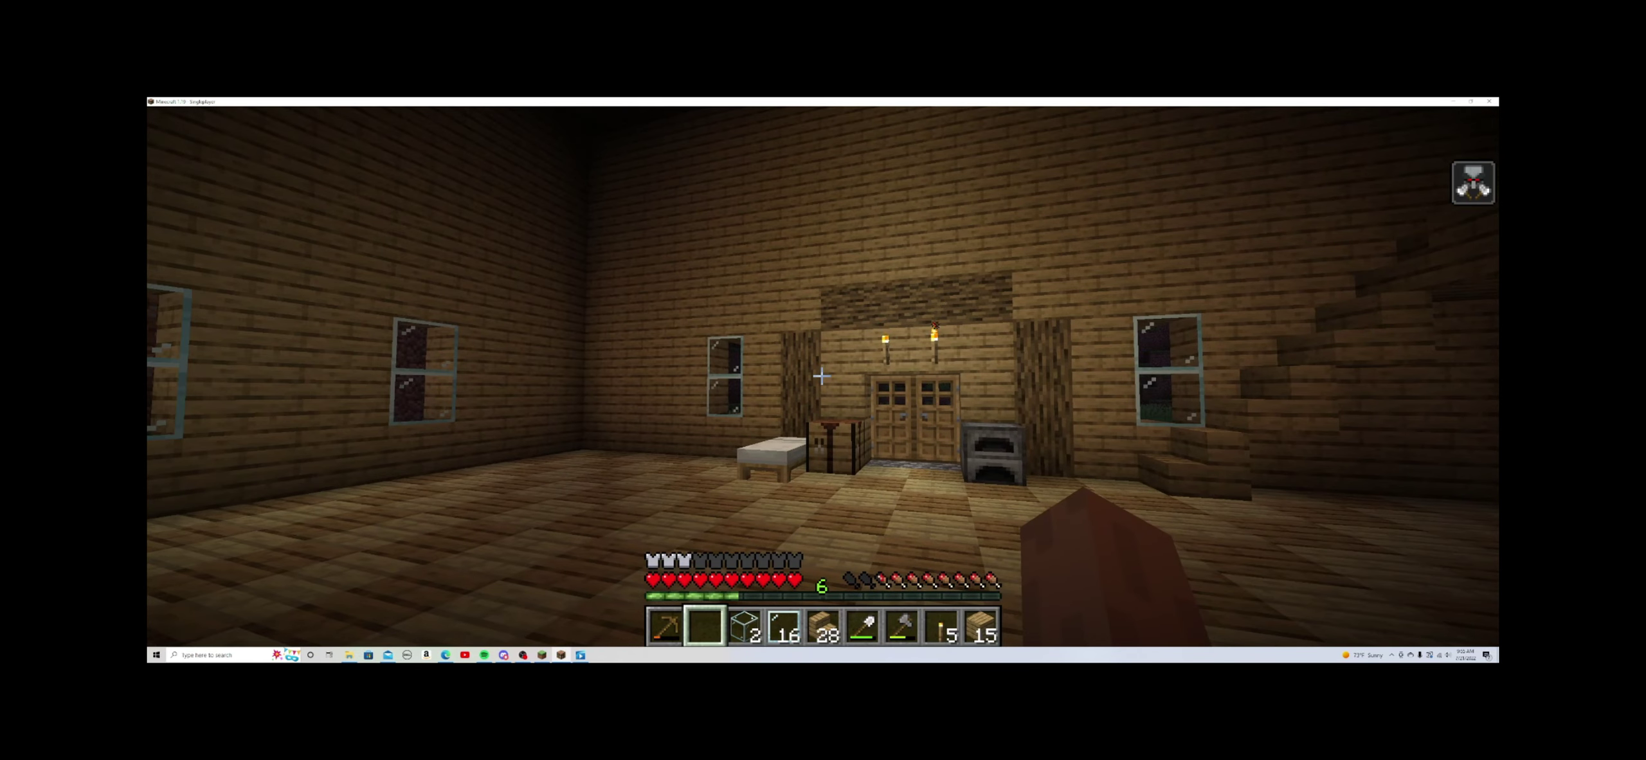